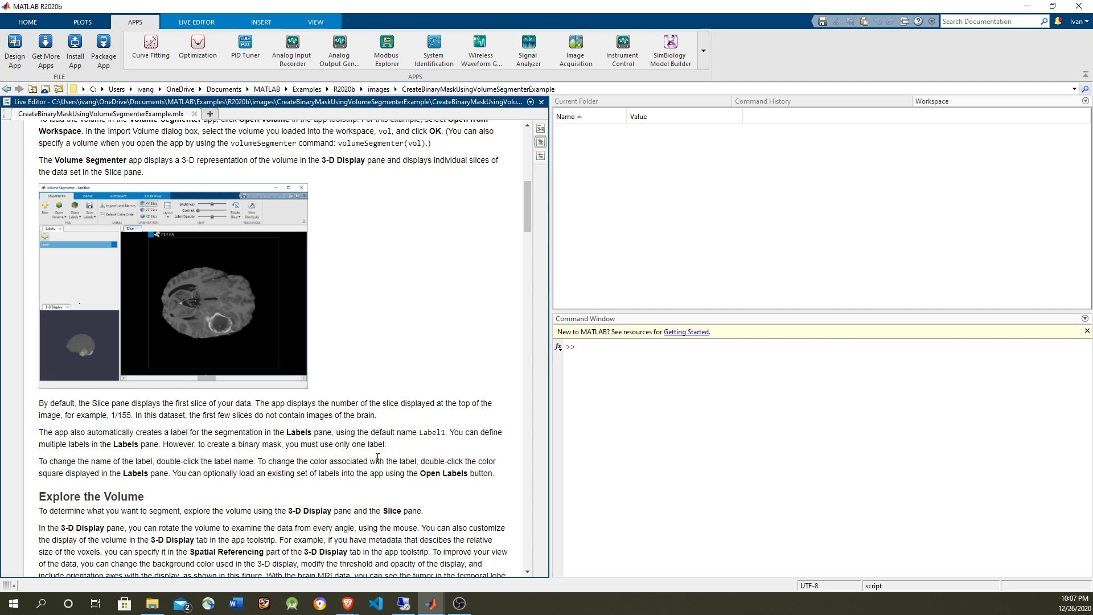
Load the brain MRI volume vol from BrainMRILabeled's vol_001.mat into the workspace.
click(775, 466)
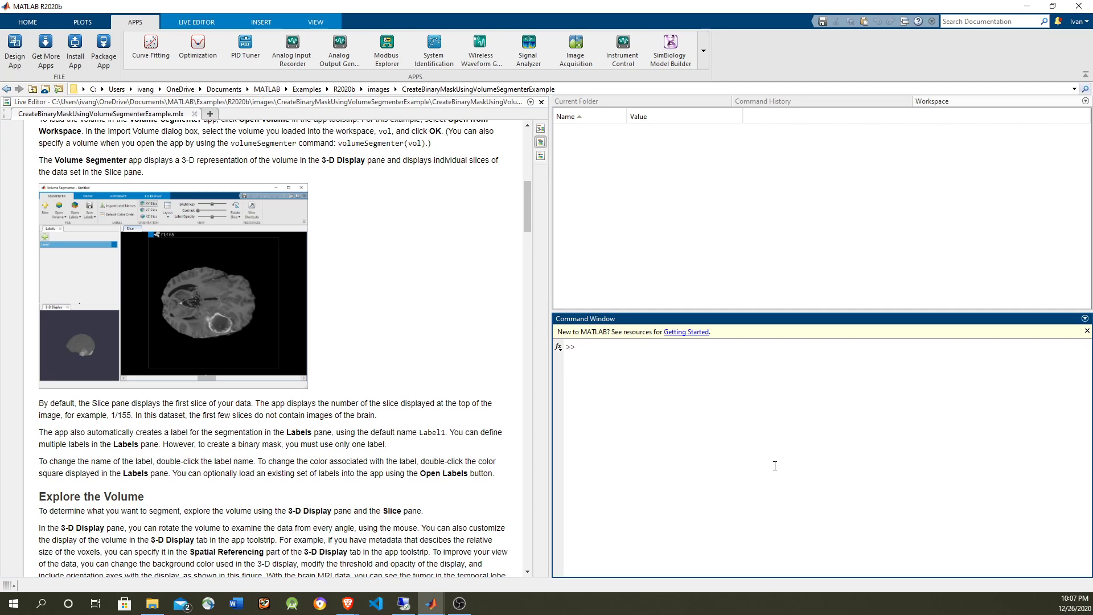
text(load(fullfile(toolboxdir('images'),'imdata', 'BrainMRILabeled','images','vol_001.mat'));)
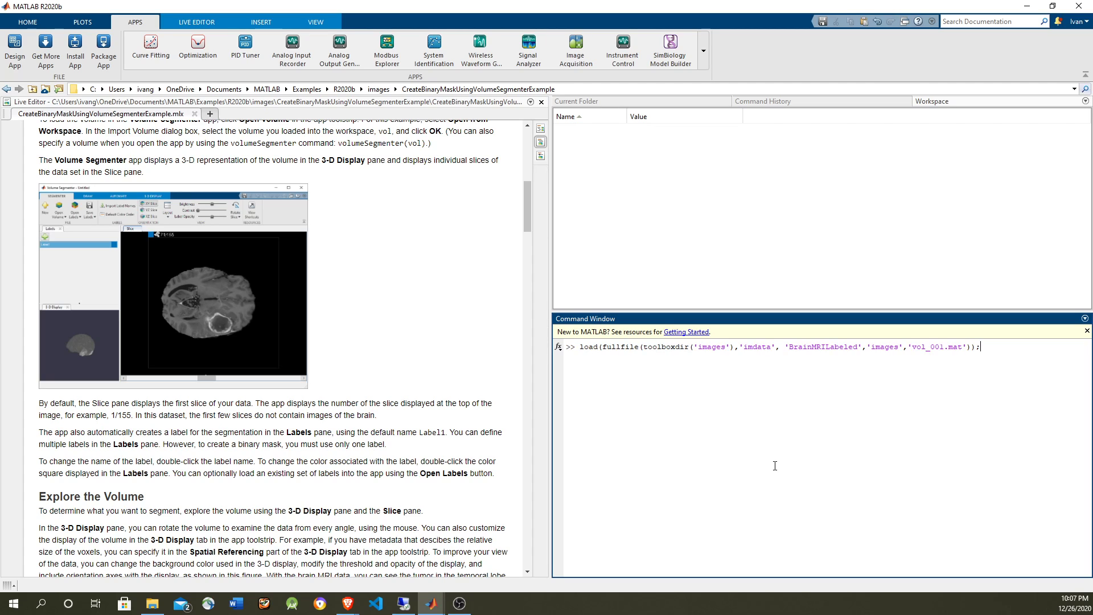
key(Return)
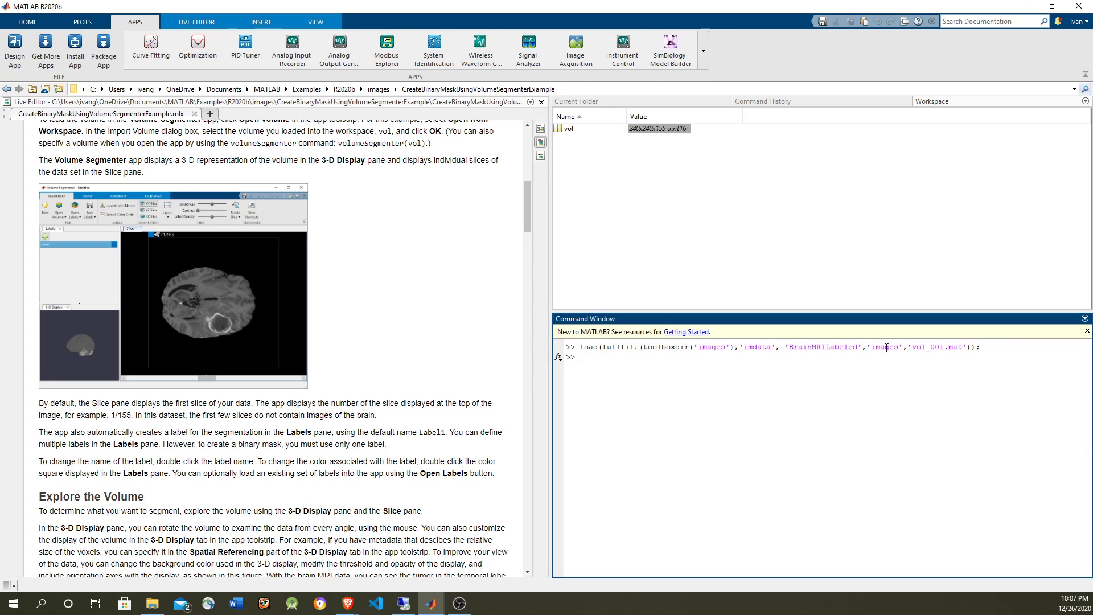
Inspect the loaded 240x240x155 vol variable and enter volumeViewer(vol) at the prompt.
click(662, 159)
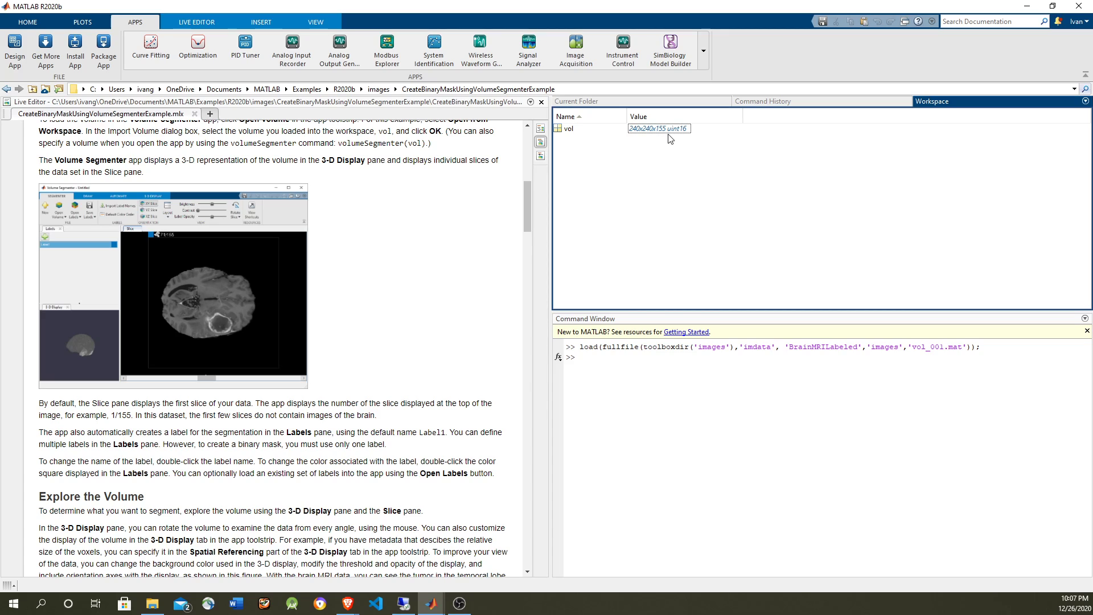
click(685, 435)
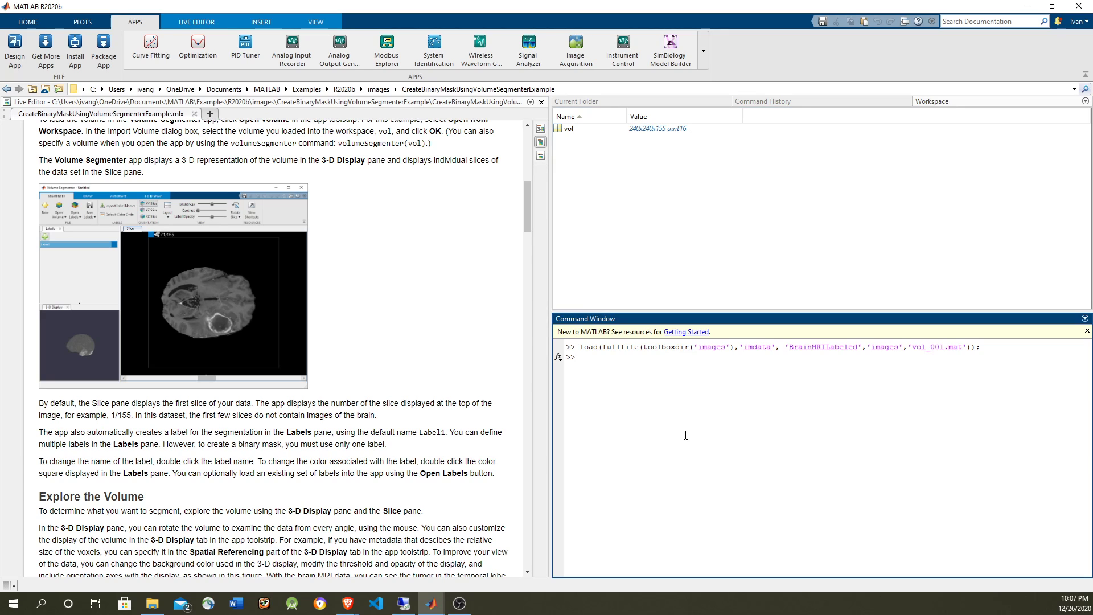
text(volumeViewer(vol))
Browse the full Apps gallery without launching anything, then run volumeViewer(vol).
click(704, 51)
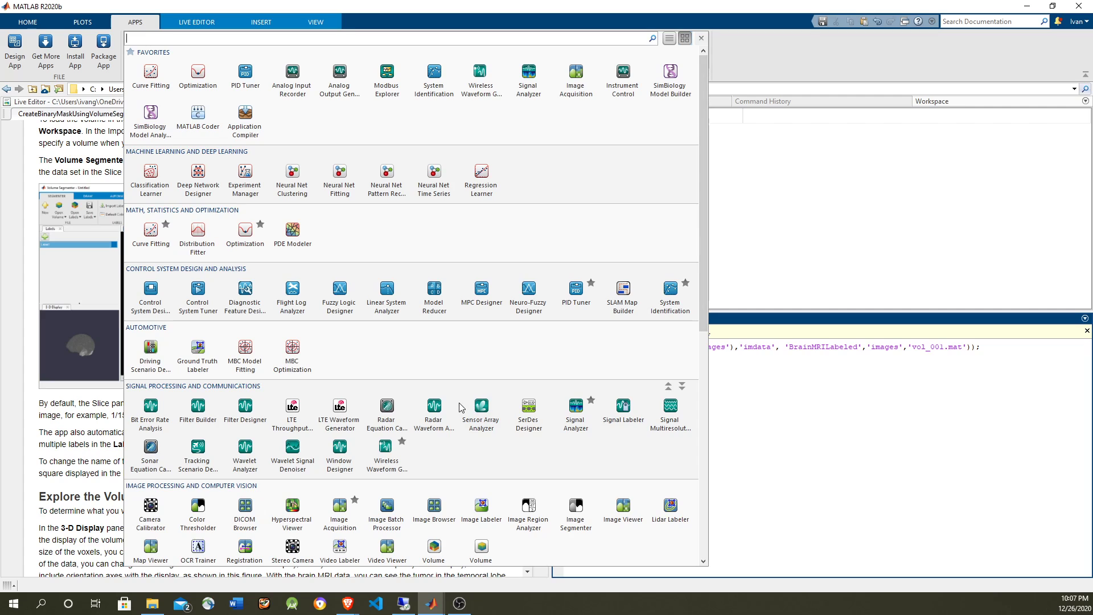
scroll(461, 407, down, 1)
scroll(461, 408, down, 2)
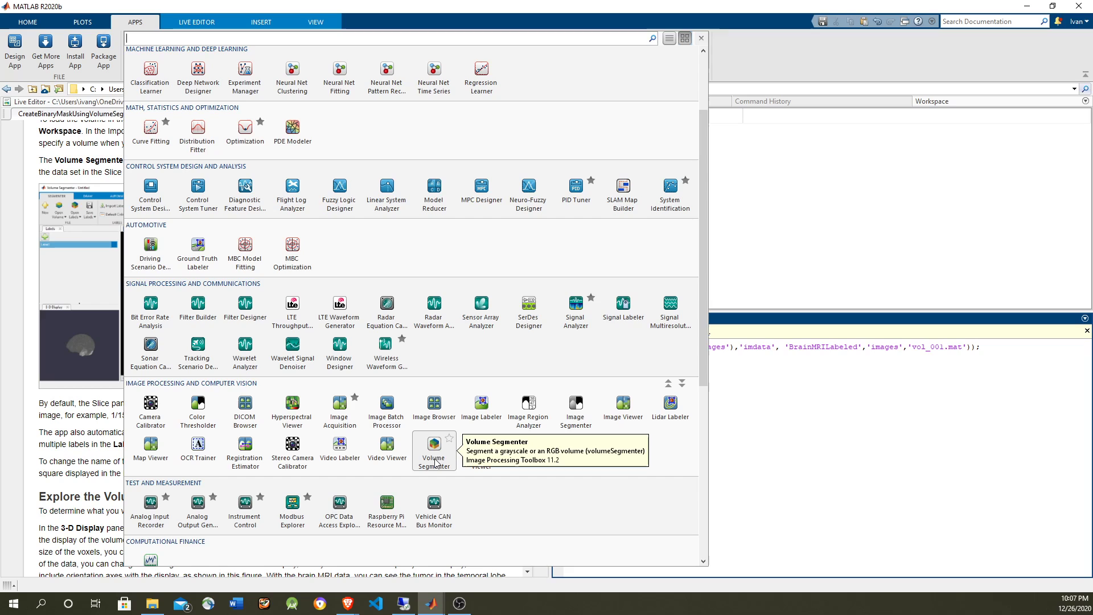
click(773, 430)
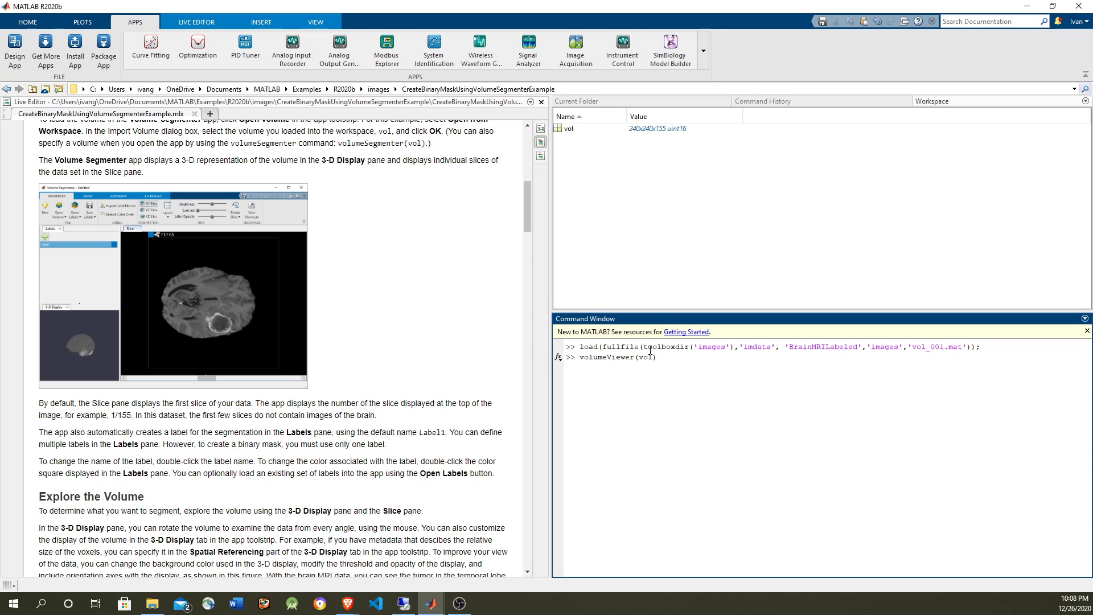
key(Return)
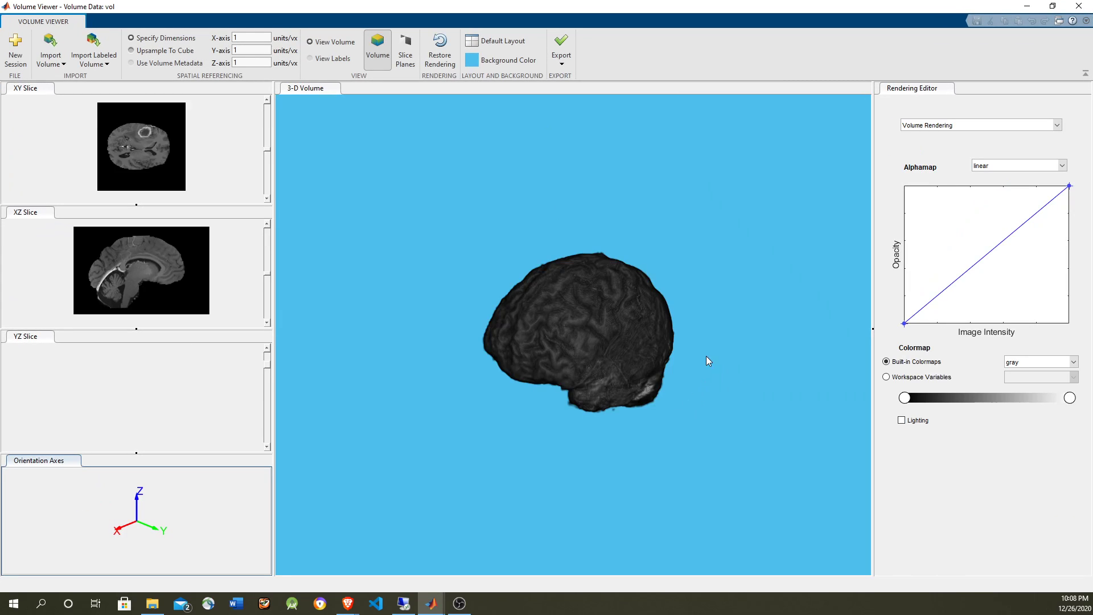
Rotate the 3-D brain rendering to a front view and zoom in.
drag(563, 338, 599, 307)
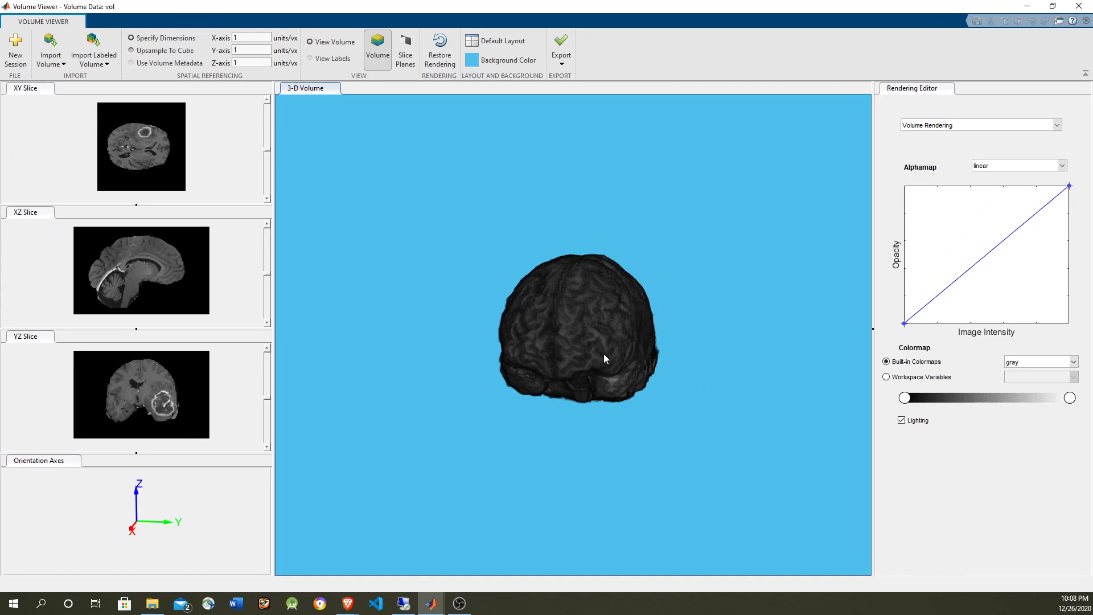
scroll(603, 354, down, 3)
scroll(605, 367, up, 4)
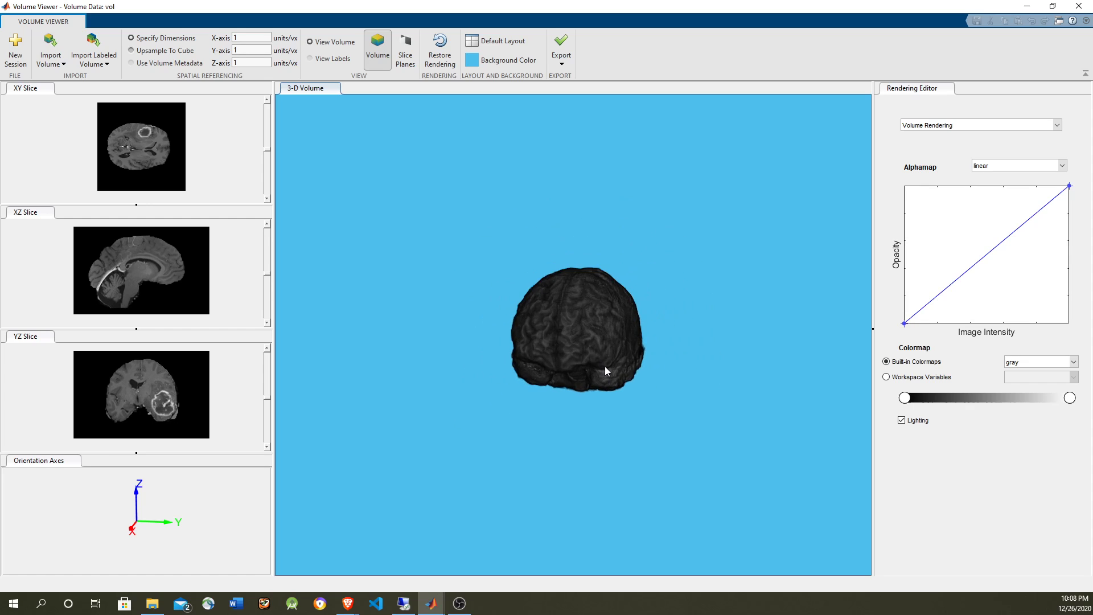
drag(541, 302, 627, 311)
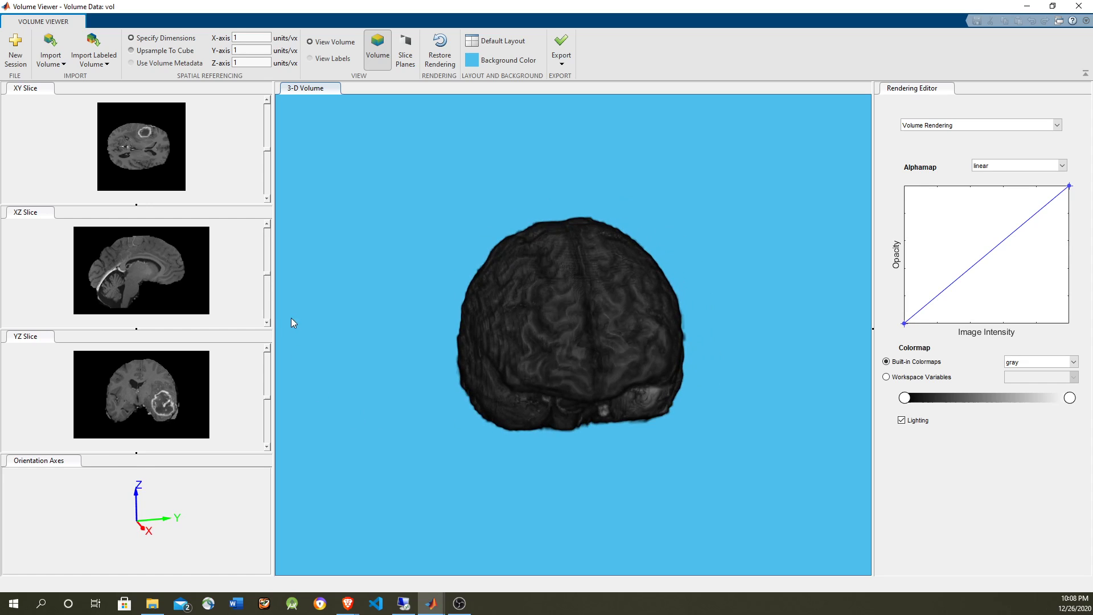
Step the axial XY slice through several sections of the brain.
drag(266, 150, 266, 132)
scroll(146, 137, down, 10)
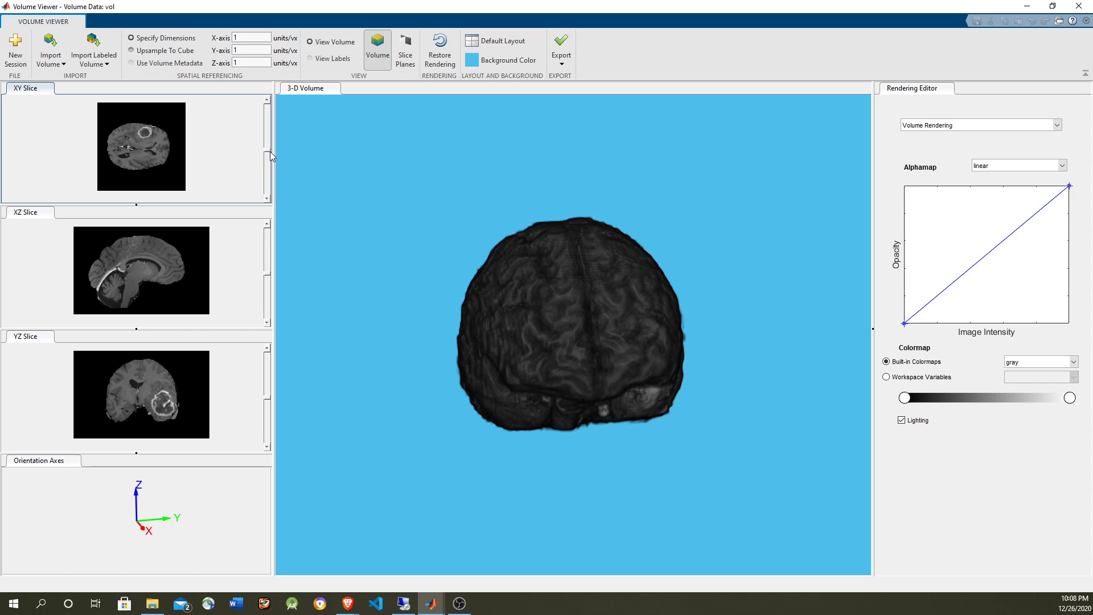
drag(269, 152, 272, 168)
scroll(272, 169, up, 15)
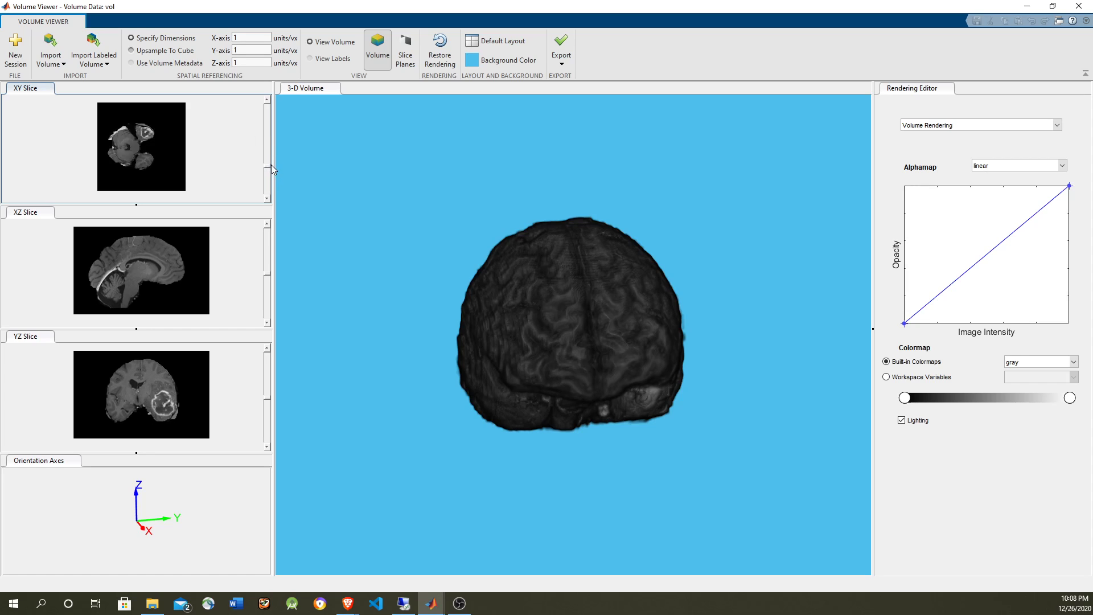
Rotate the 3-D rendering again and step through the XZ slices.
drag(545, 308, 399, 276)
click(262, 273)
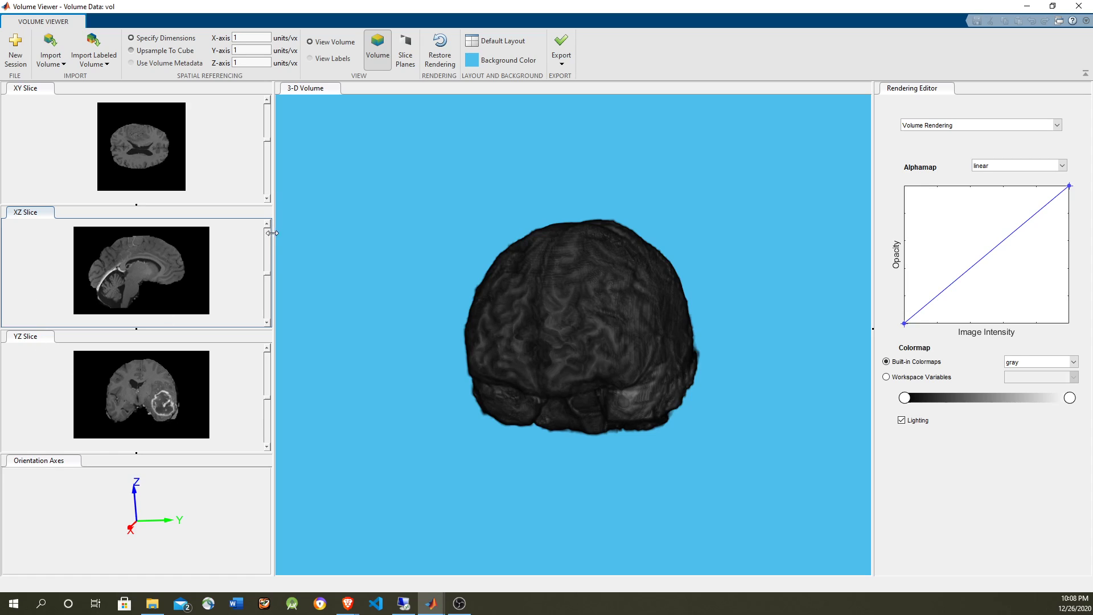
drag(268, 273, 271, 255)
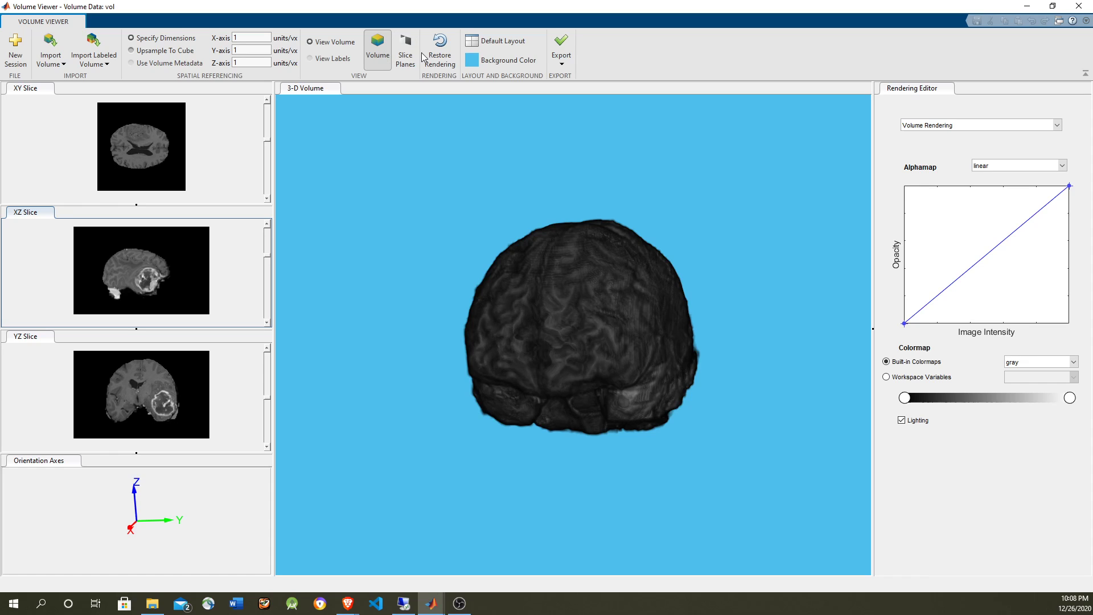
Show the volume as Slice Planes and rotate the intersecting planes in 3-D.
click(405, 55)
drag(474, 291, 541, 336)
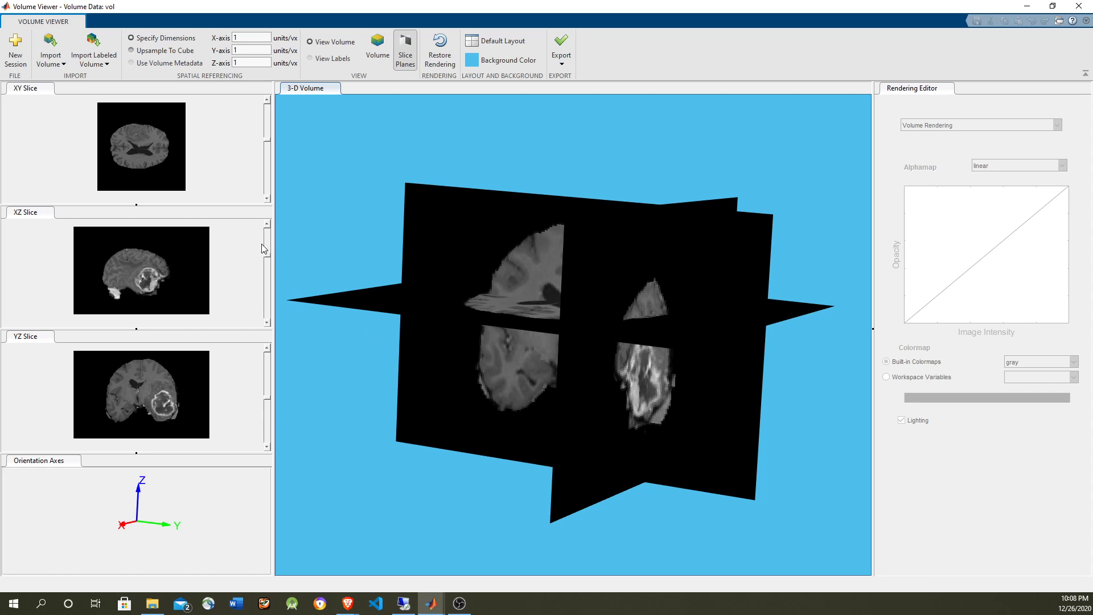
mouse_move(268, 256)
mouse_down()
mouse_move(268, 278)
mouse_move(271, 262)
mouse_up()
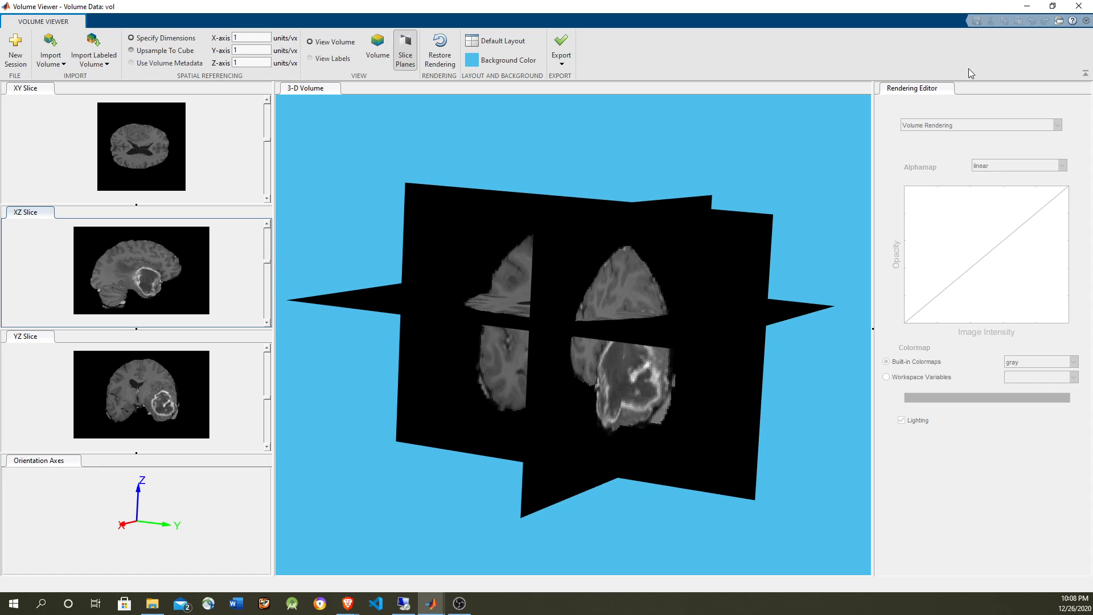
Close Volume Viewer, run volumeSegmenter(vol), and maximize the Volume Segmenter window.
click(1078, 6)
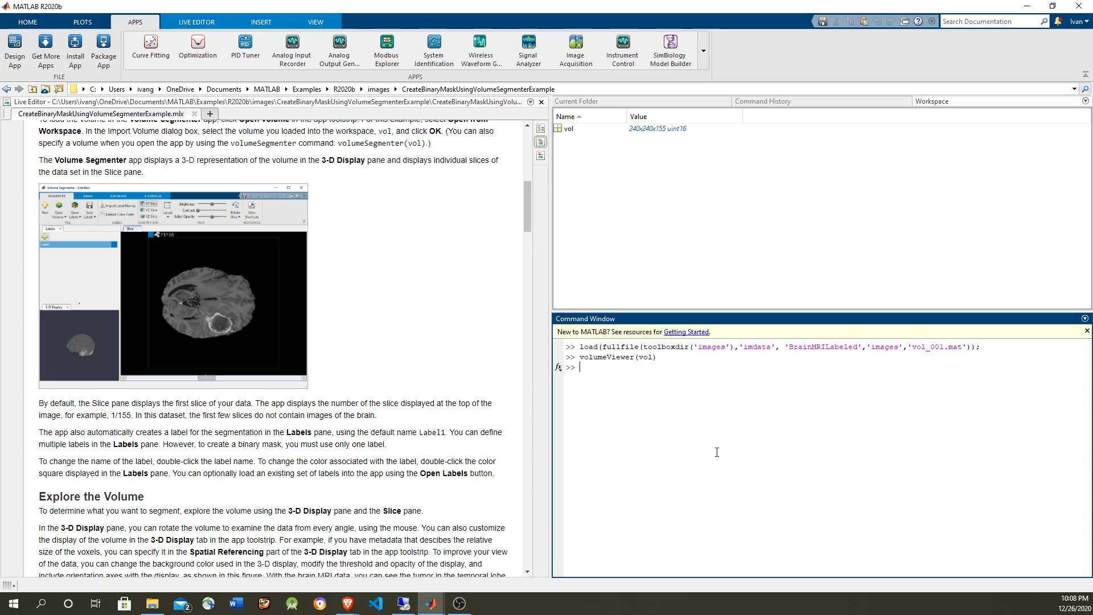
key(Up)
key(Left)
key(Left)
key(Left)
key(Left)
key(Left)
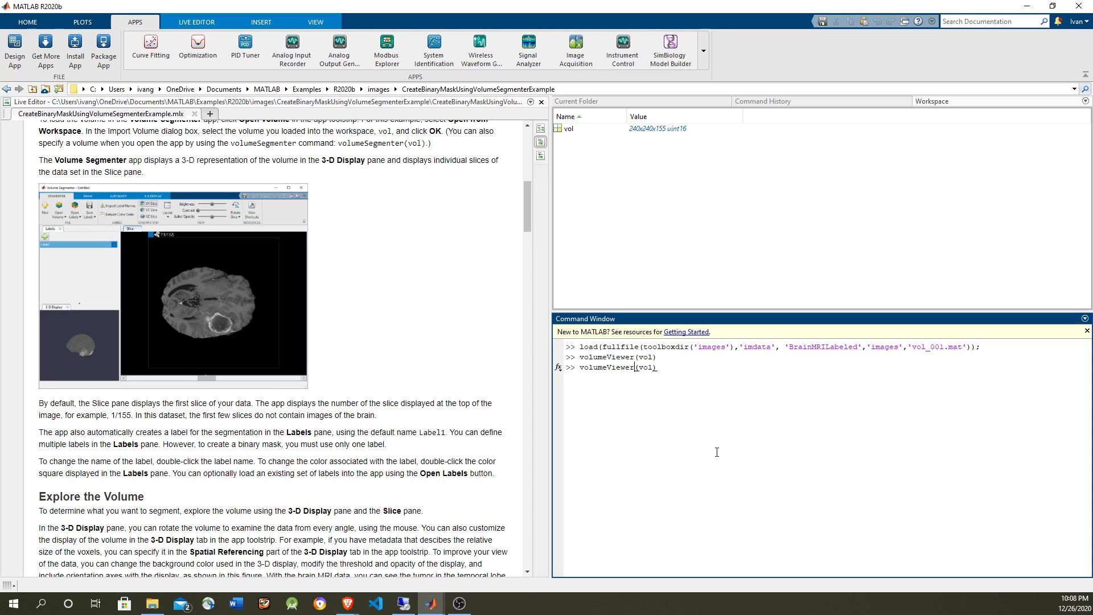
key(BackSpace)
key(BackSpace)
key(BackSpace)
key(BackSpace)
text(Segment)
key(Return)
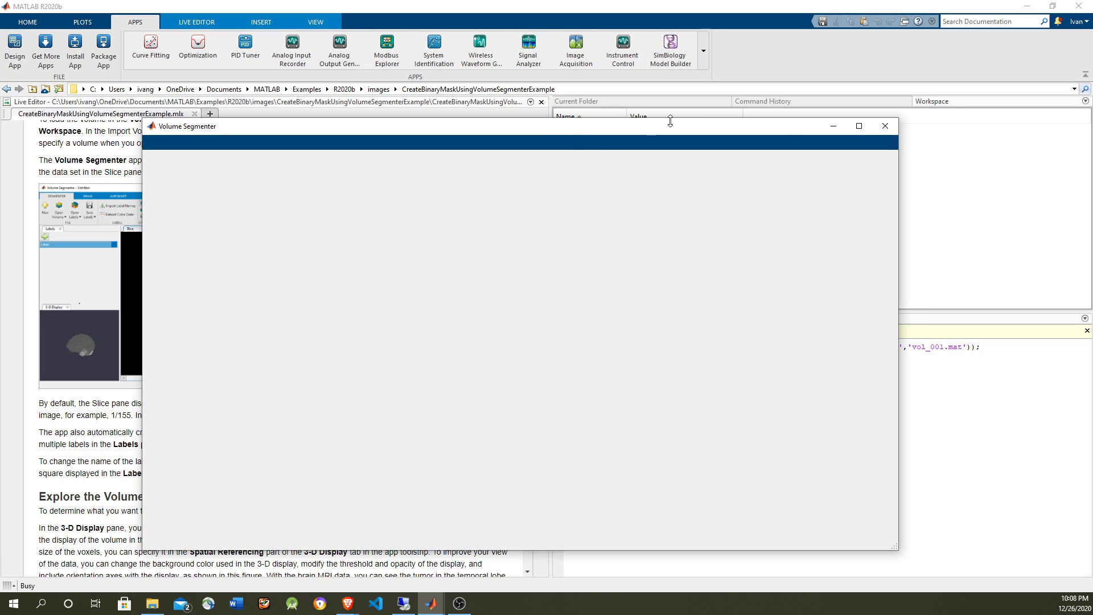
click(851, 128)
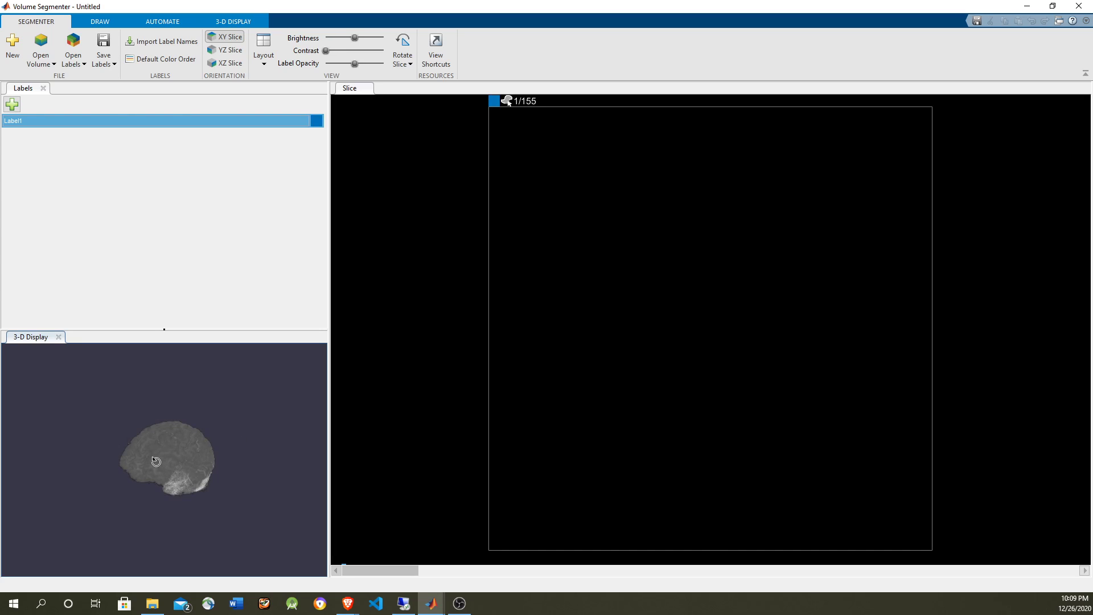
Rotate the 3-D brain to a front view and switch the slice view to XZ orientation.
drag(156, 462, 166, 422)
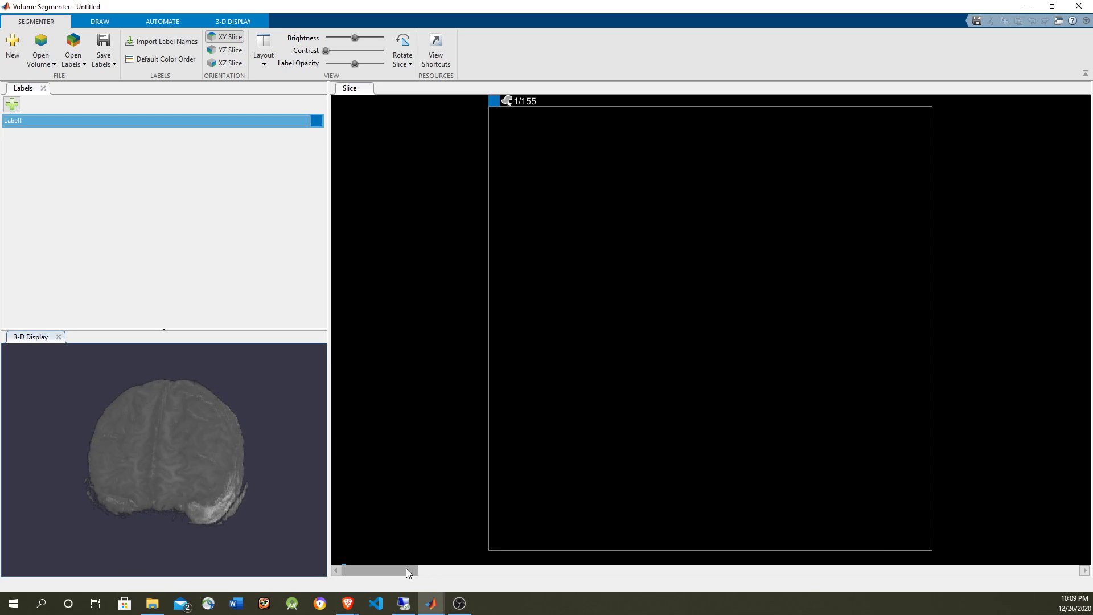
drag(405, 568, 715, 566)
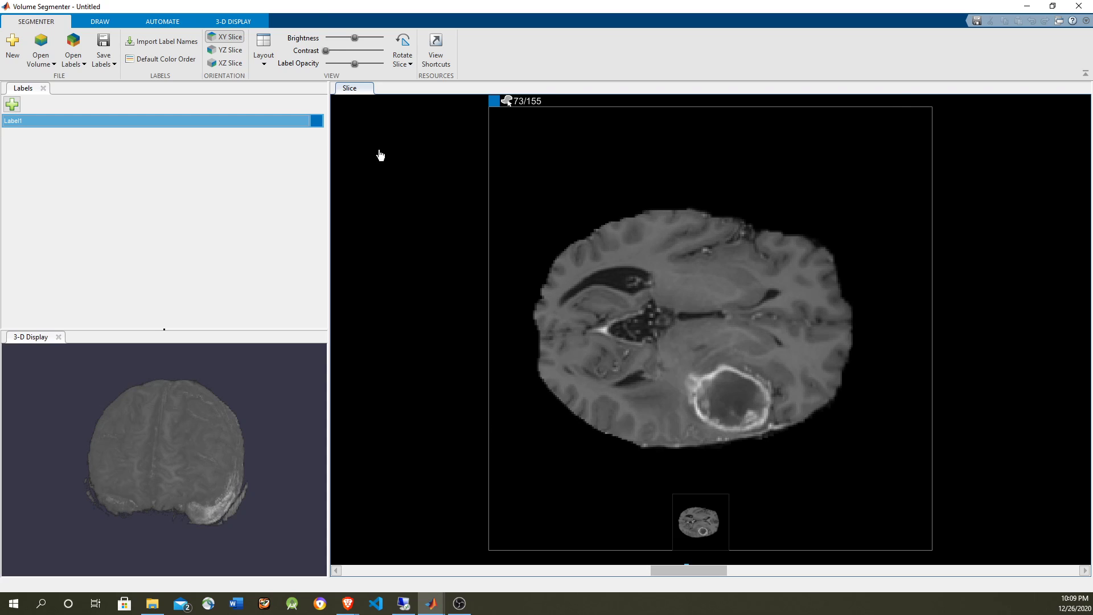
click(225, 63)
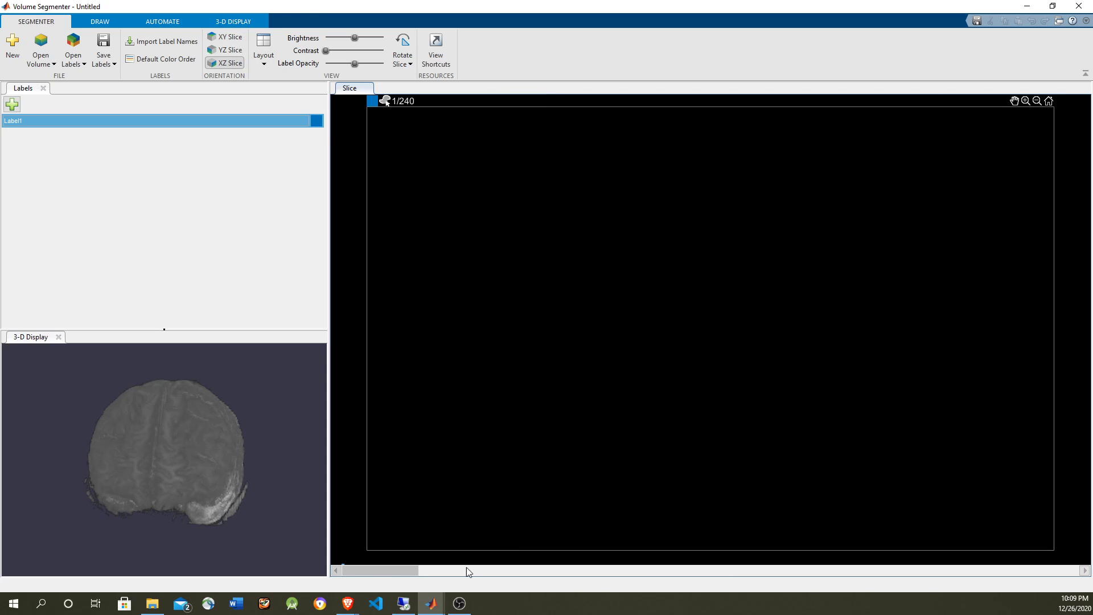
mouse_move(452, 571)
mouse_down()
mouse_move(891, 548)
mouse_move(468, 556)
mouse_up()
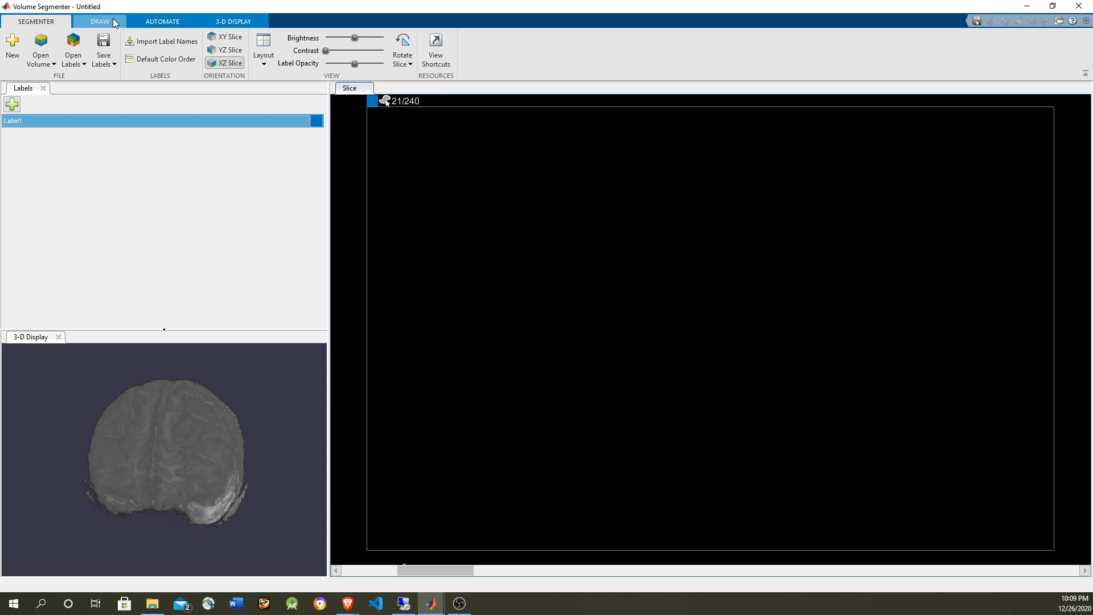
Browse the AUTOMATE tab's full segmentation algorithm gallery, then close it.
click(155, 24)
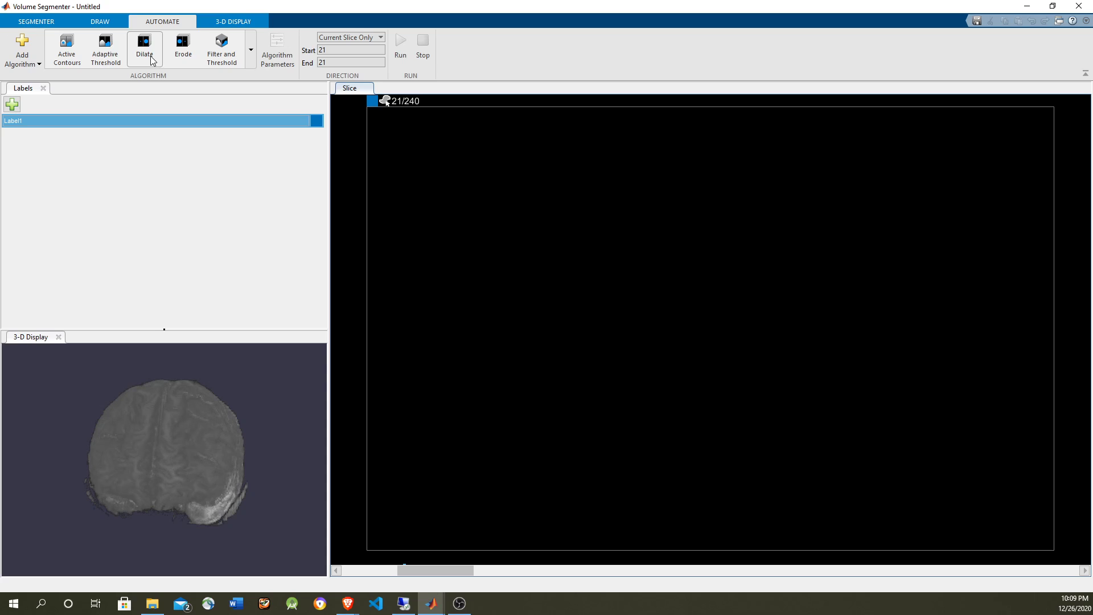
click(250, 51)
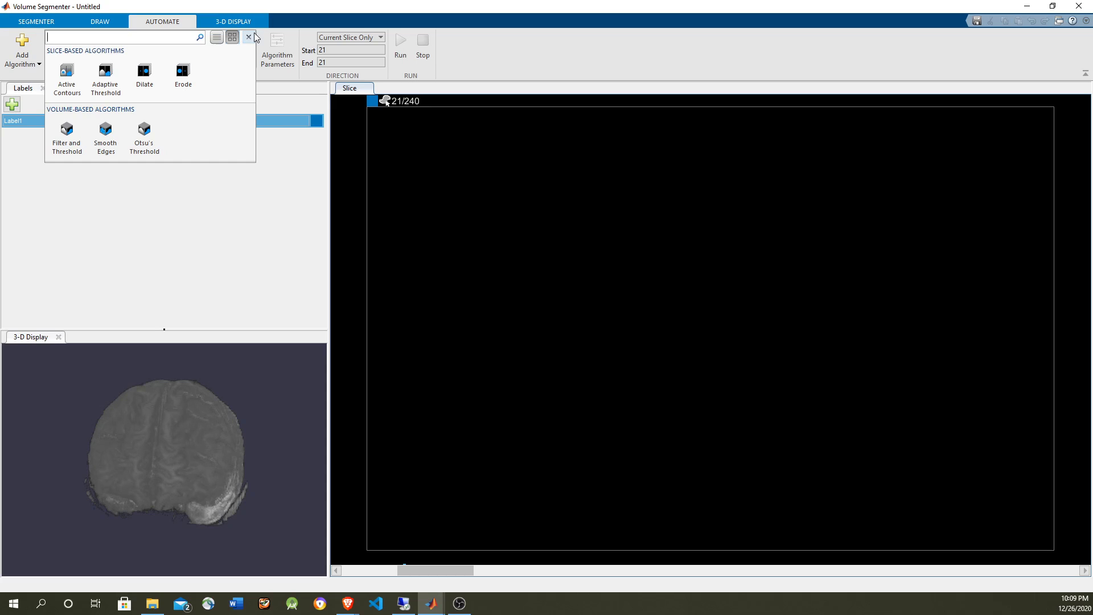
click(249, 36)
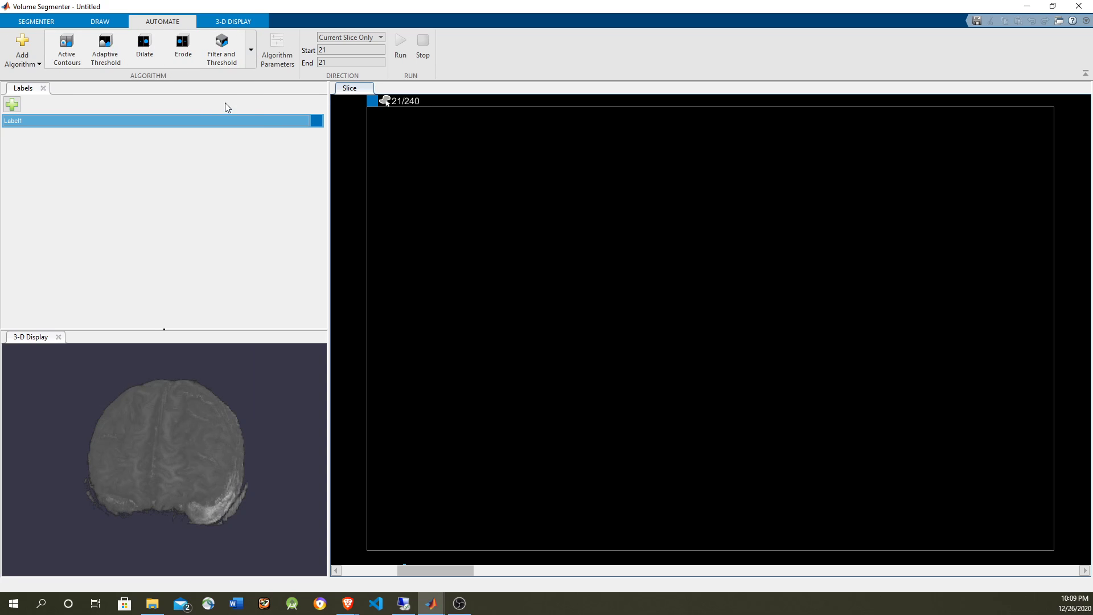
Scroll through XZ slices, then return to XY Slice orientation near the tumour.
click(91, 24)
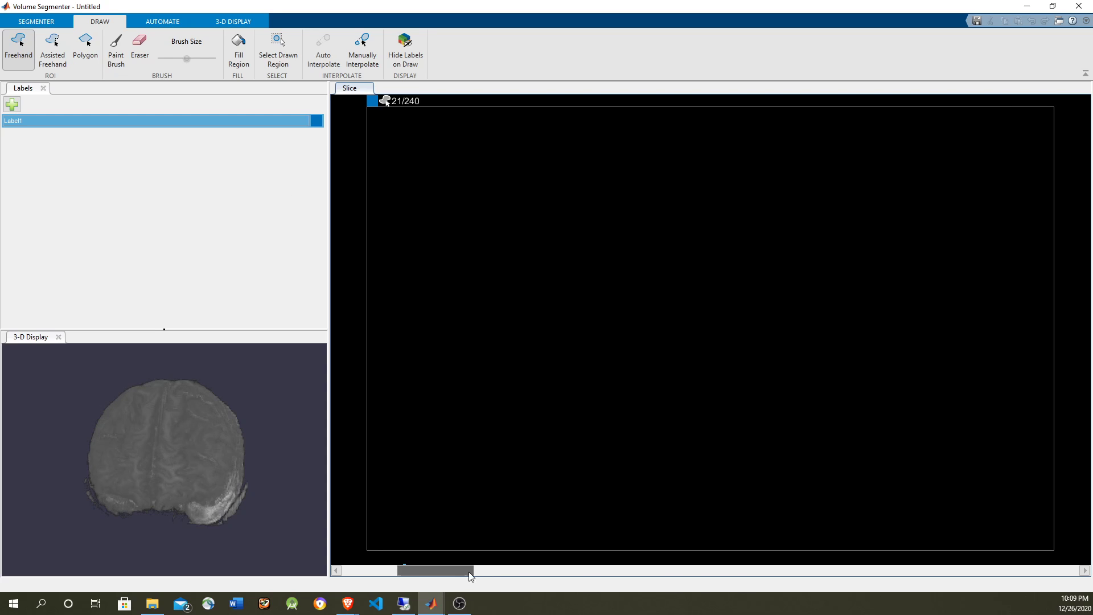
drag(469, 572, 538, 572)
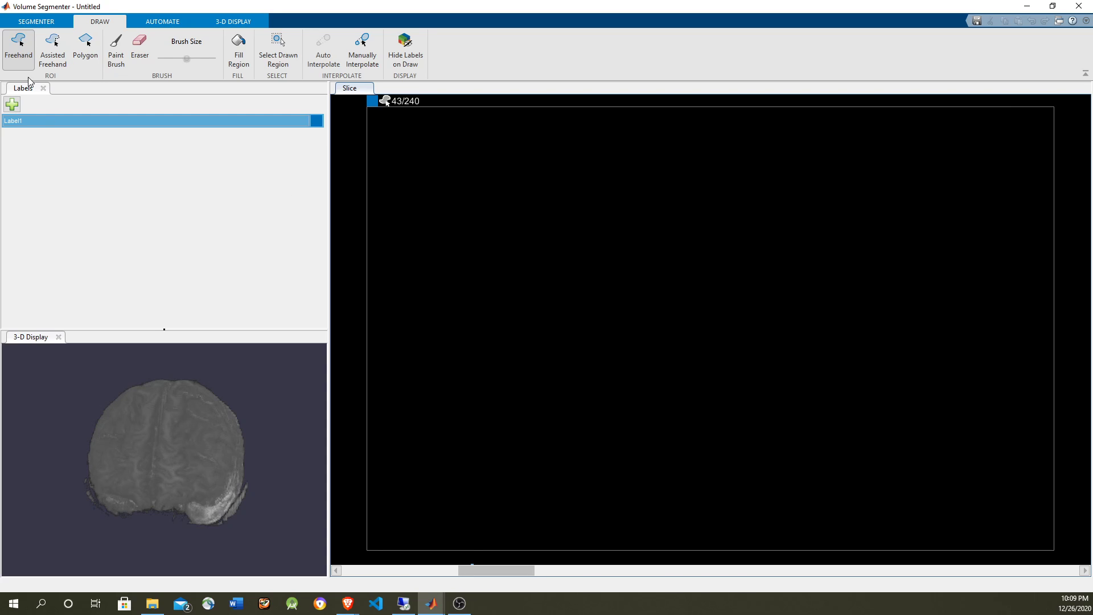
click(54, 22)
click(226, 37)
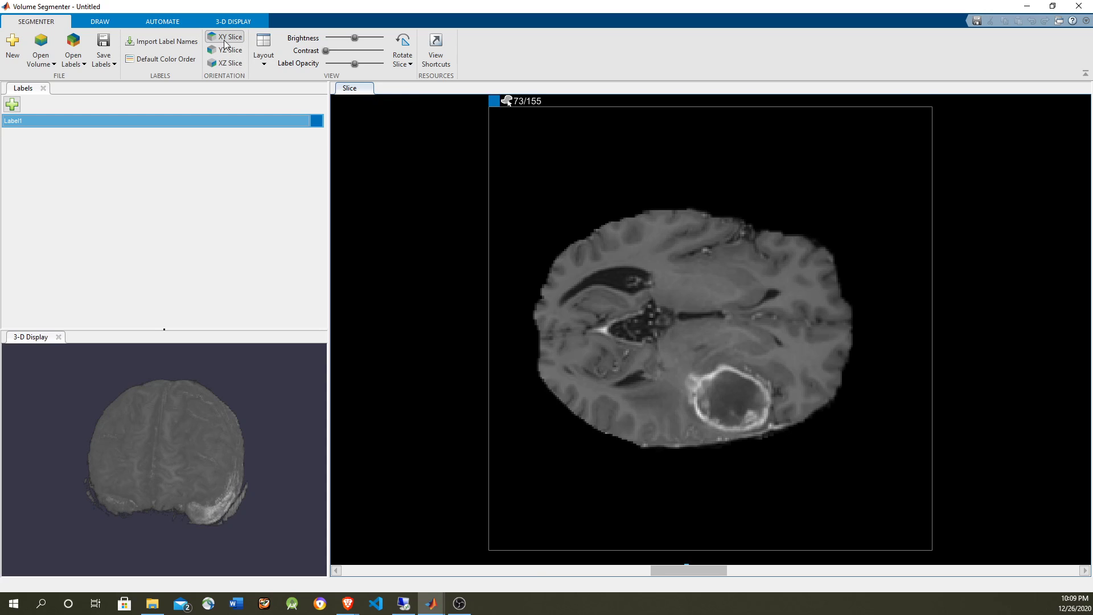
drag(664, 572, 575, 572)
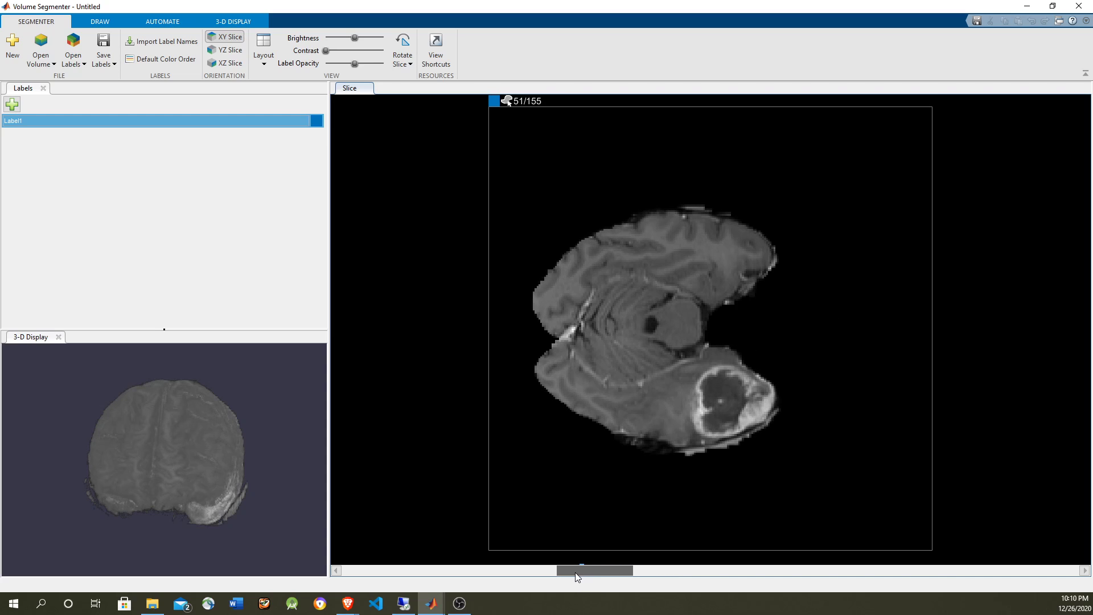
Outline the tumour on slice 51 with a 12-point polygon, filling it as Label1.
click(100, 21)
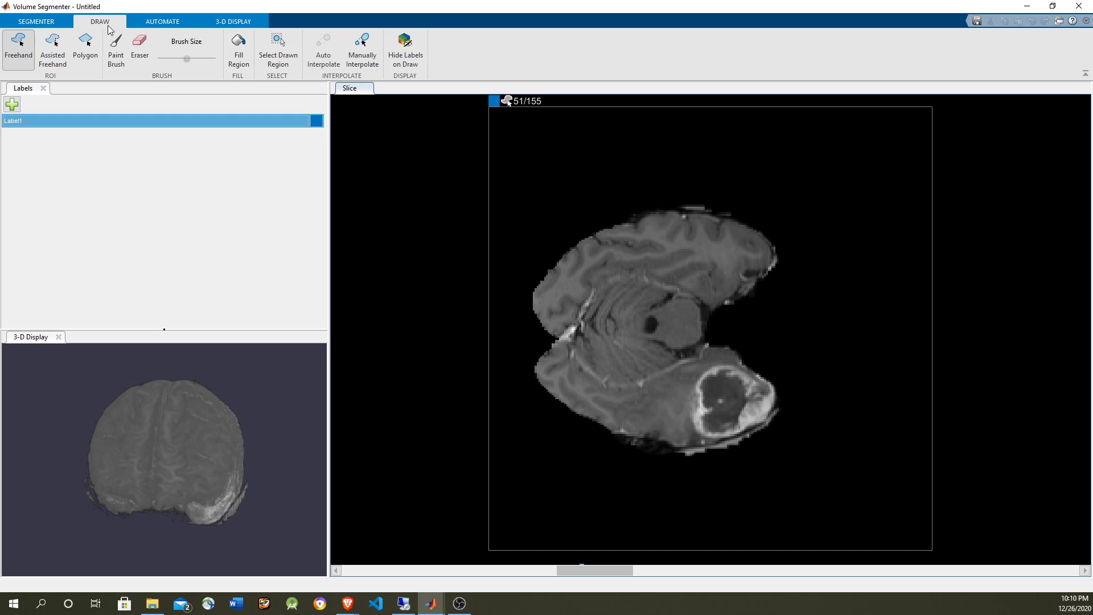
click(91, 65)
click(706, 374)
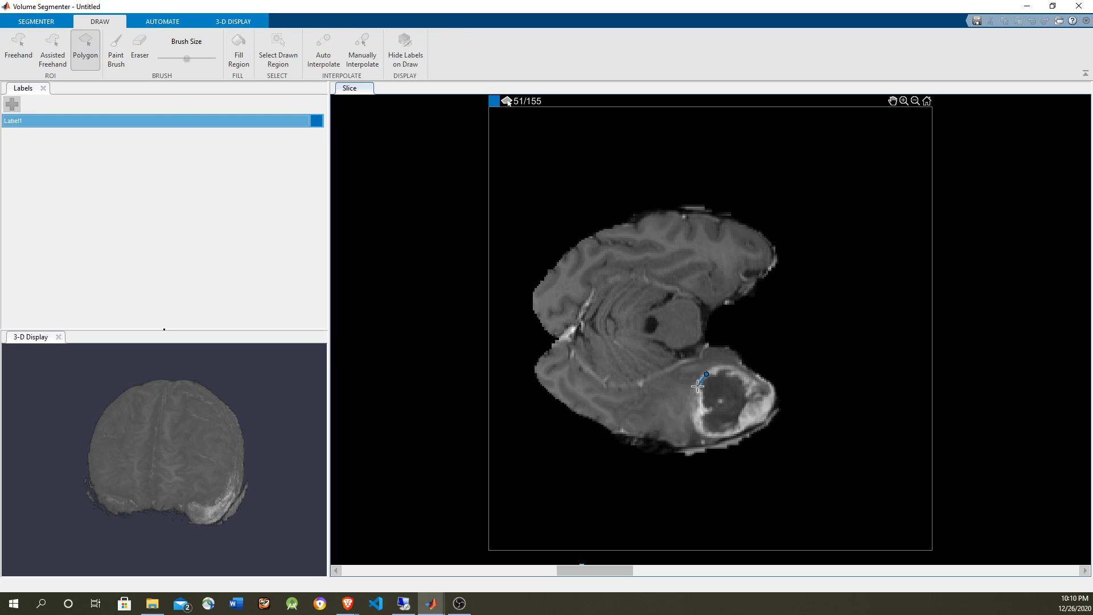
click(697, 386)
click(700, 405)
click(697, 416)
click(701, 431)
click(718, 434)
click(745, 428)
click(757, 418)
click(764, 403)
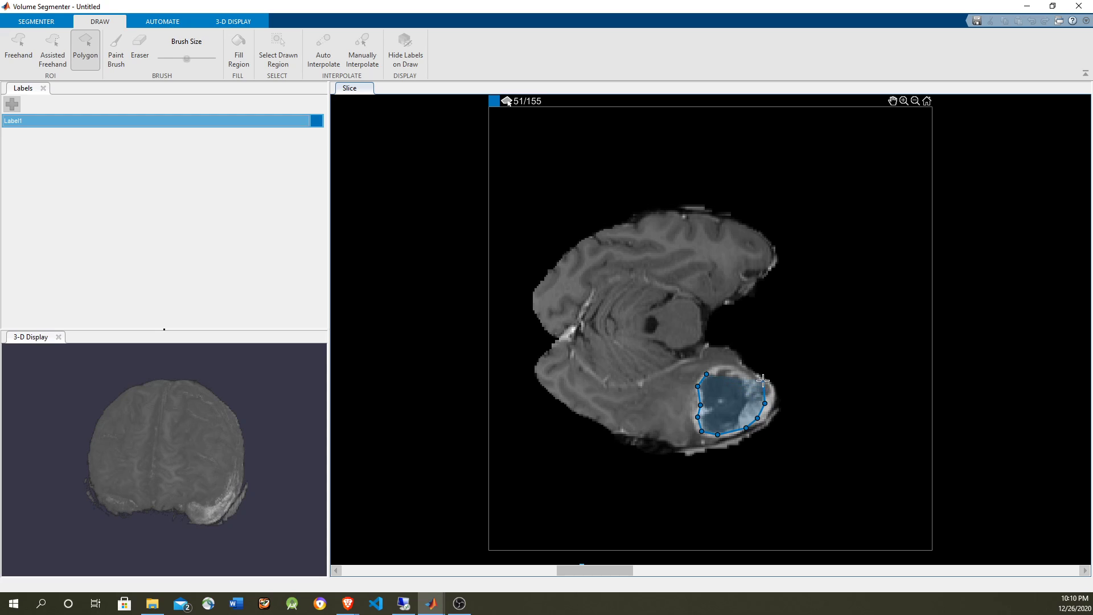
click(763, 380)
click(746, 371)
click(731, 366)
click(707, 373)
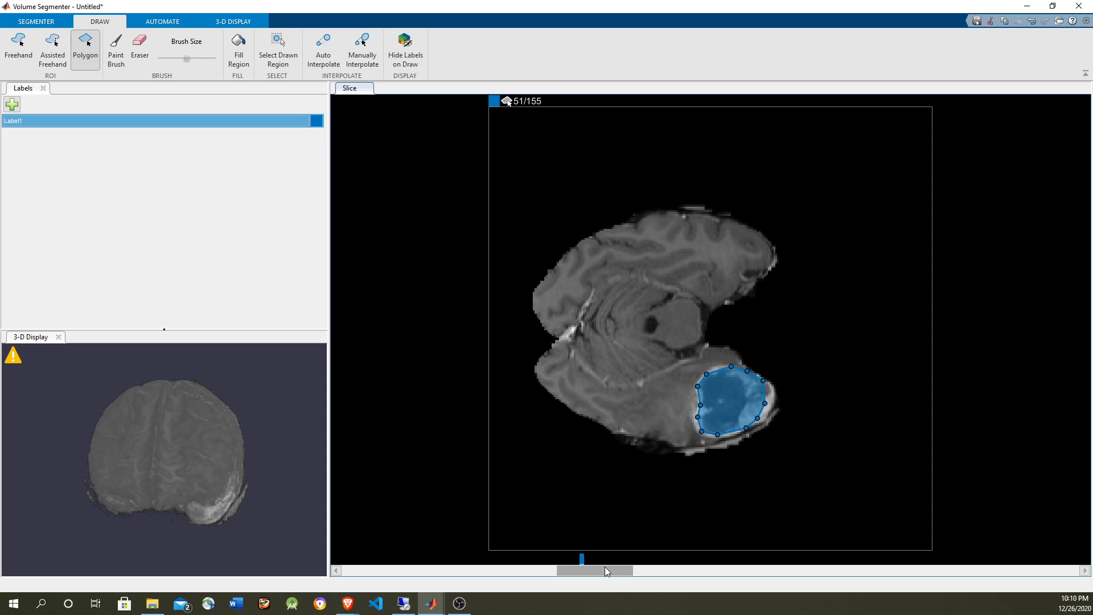
Outline the tumour on slice 78 with a polygon, auto-interpolate Label1, and check slice 75.
drag(605, 567, 721, 565)
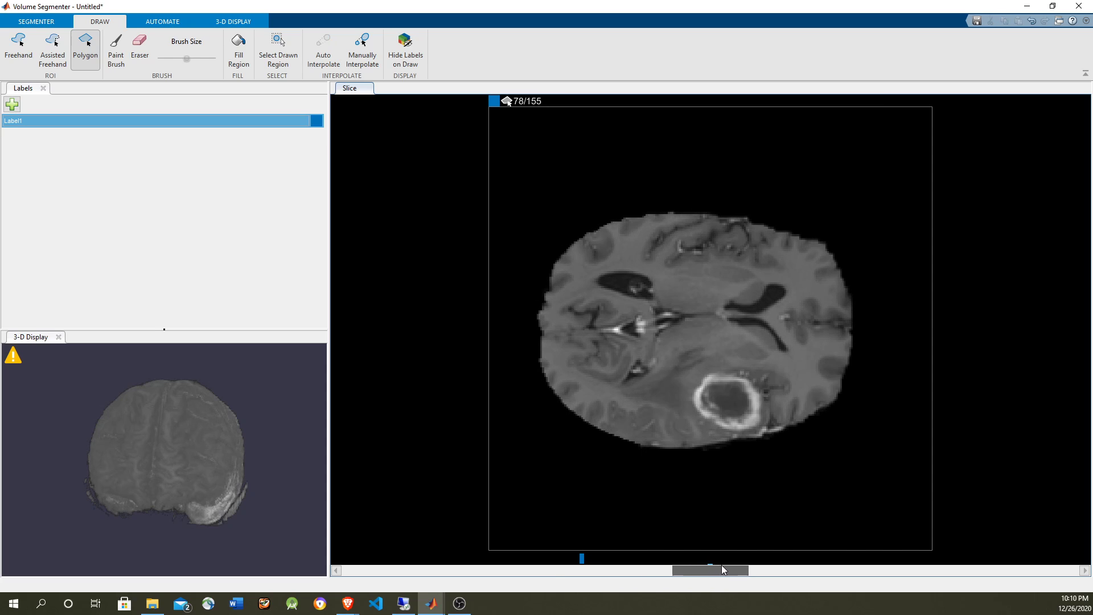
click(743, 380)
click(712, 379)
click(699, 391)
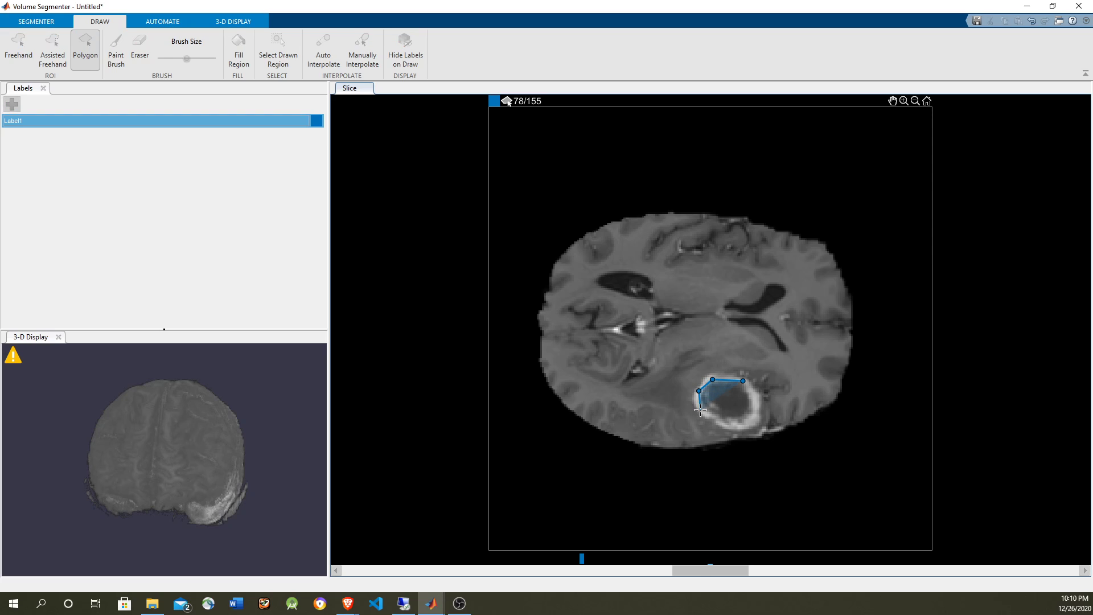
click(700, 411)
click(723, 422)
click(744, 427)
click(760, 419)
click(761, 399)
click(742, 380)
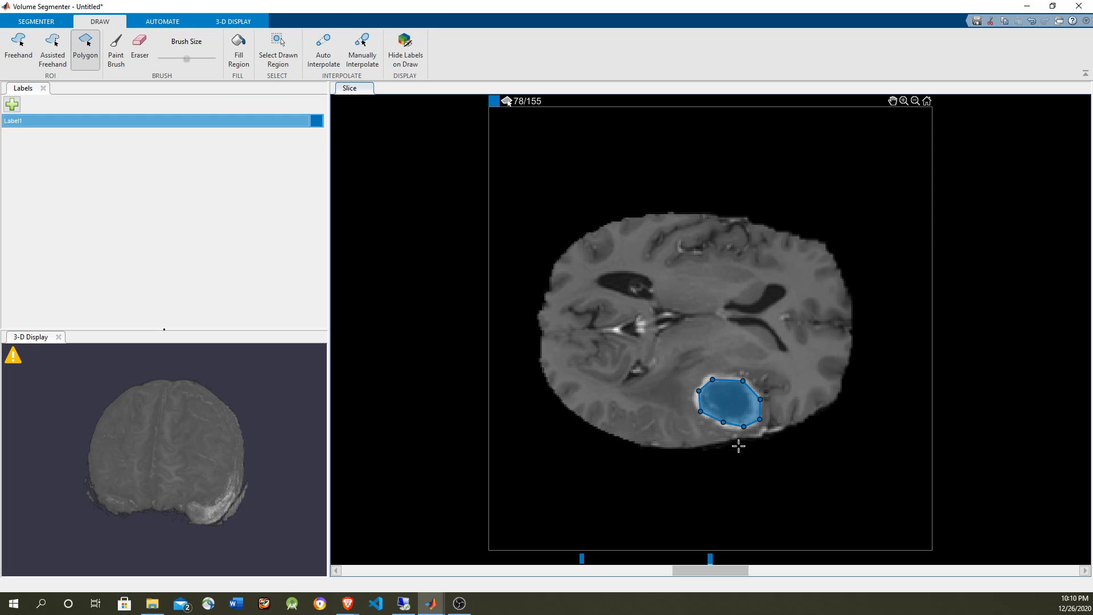
click(325, 61)
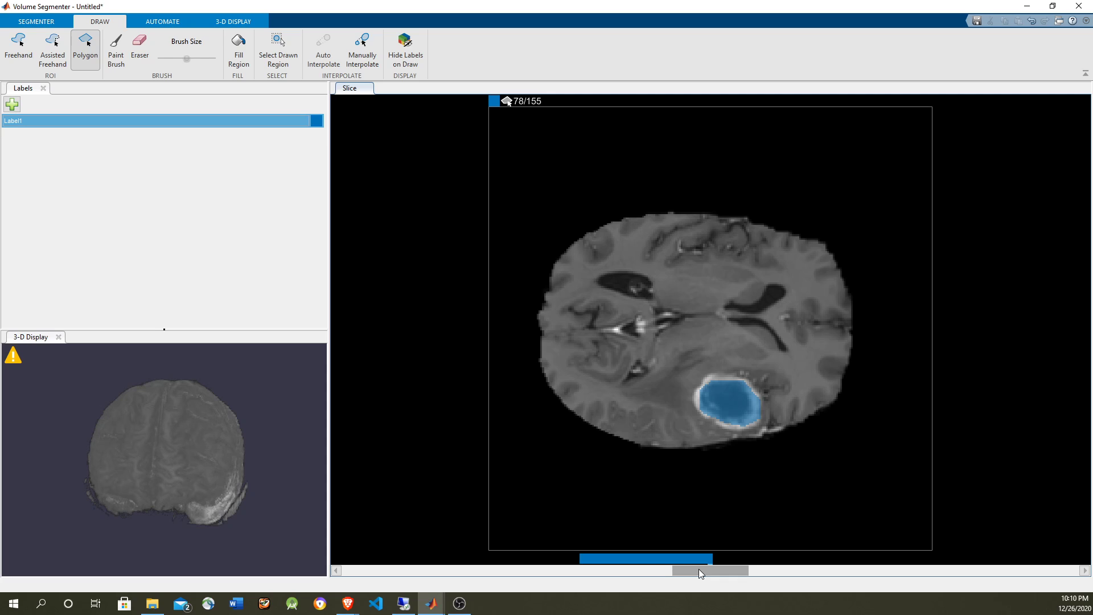
mouse_move(698, 569)
mouse_down()
mouse_move(553, 570)
mouse_move(690, 577)
mouse_up()
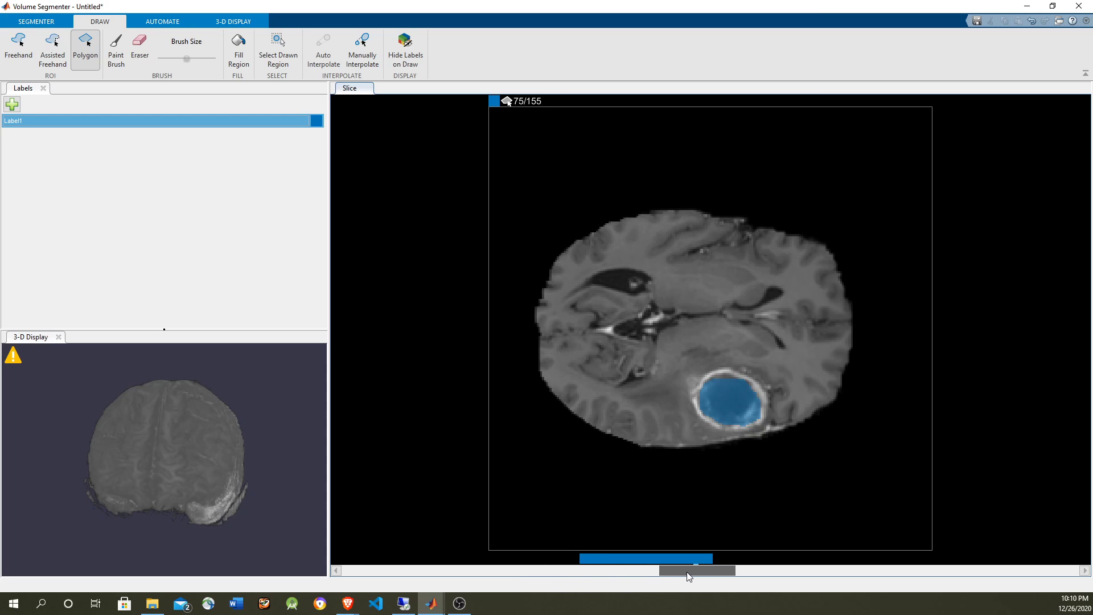
Save the labels as a workspace variable via the Segmenter tab's Save Labels menu.
click(29, 21)
click(110, 66)
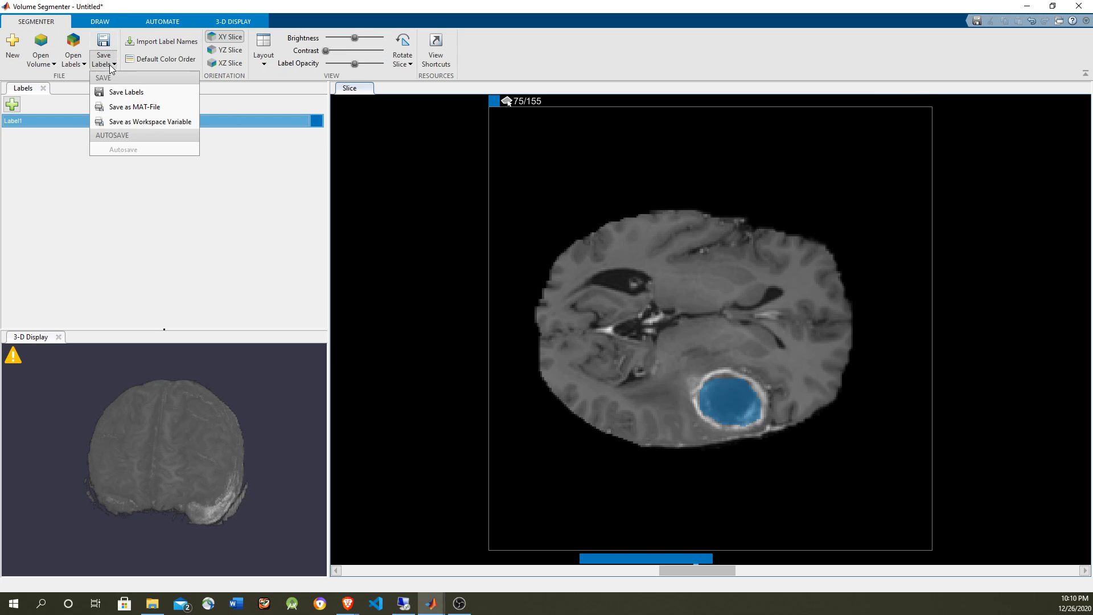
click(163, 123)
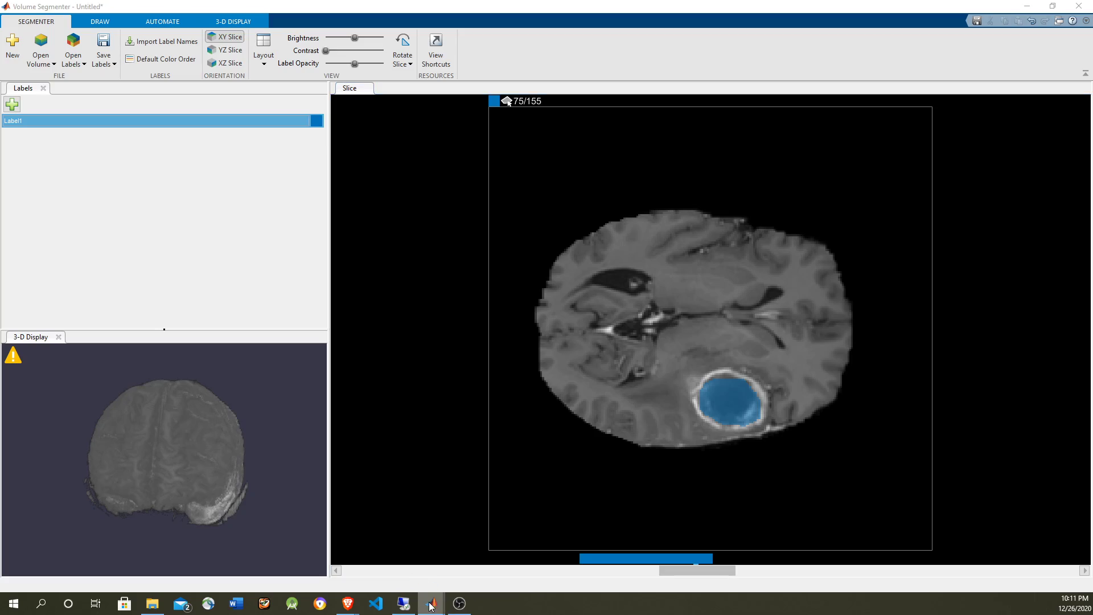
Export the segmentation to the workspace as a categorical array named labels.
mouse_move(433, 596)
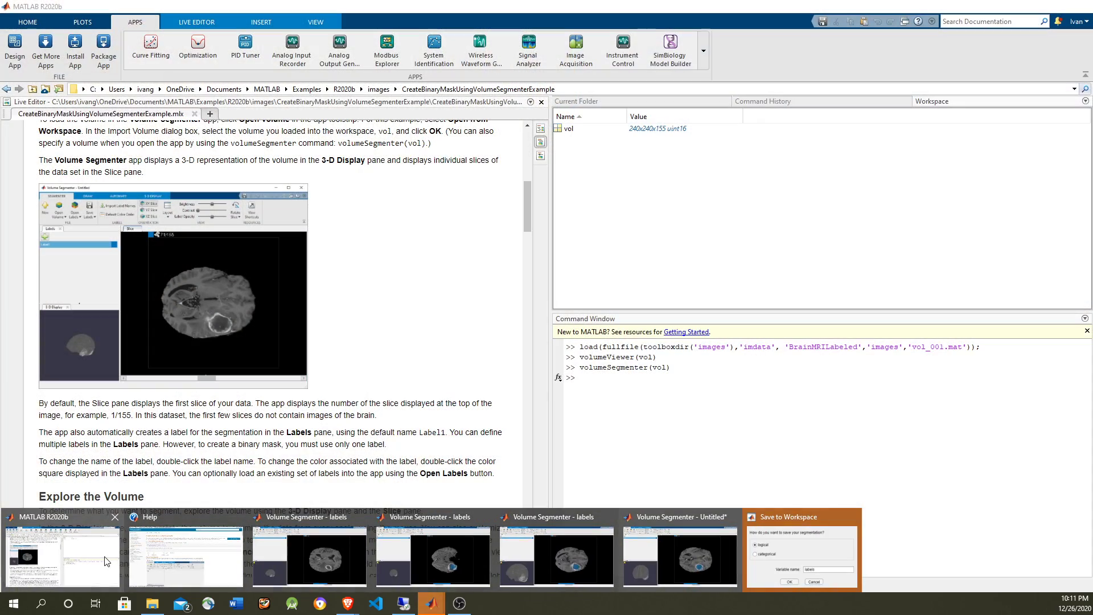
click(106, 561)
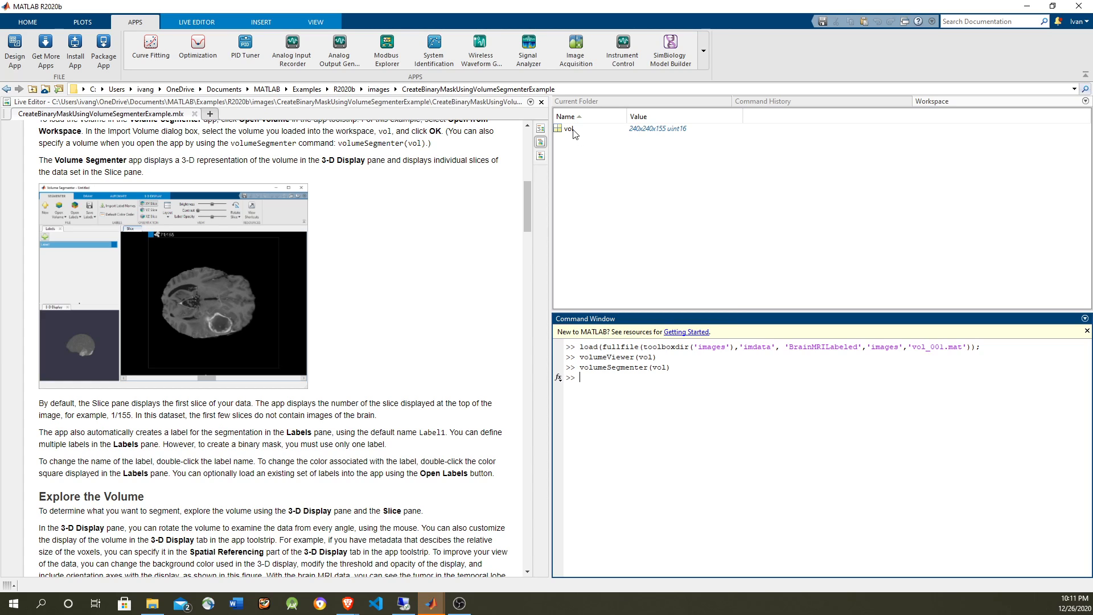
mouse_move(430, 604)
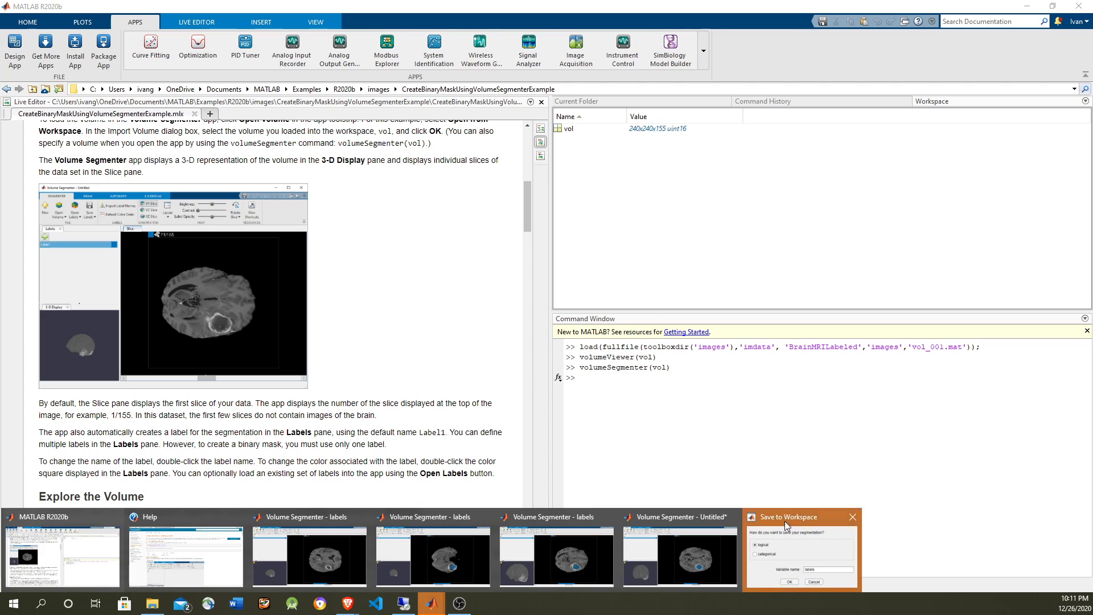
click(803, 555)
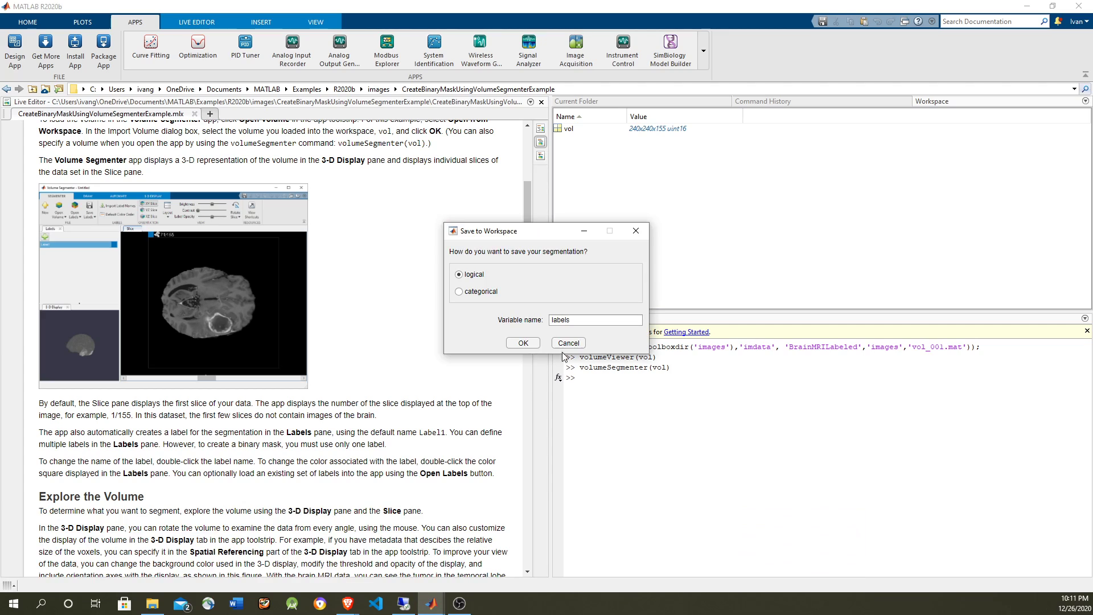
click(483, 293)
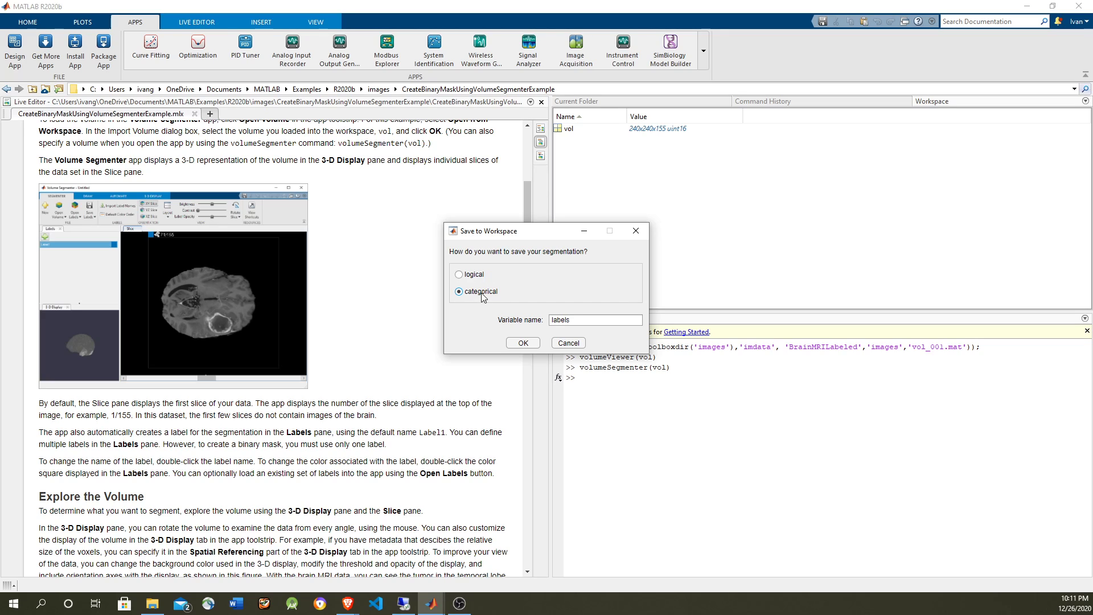
click(525, 344)
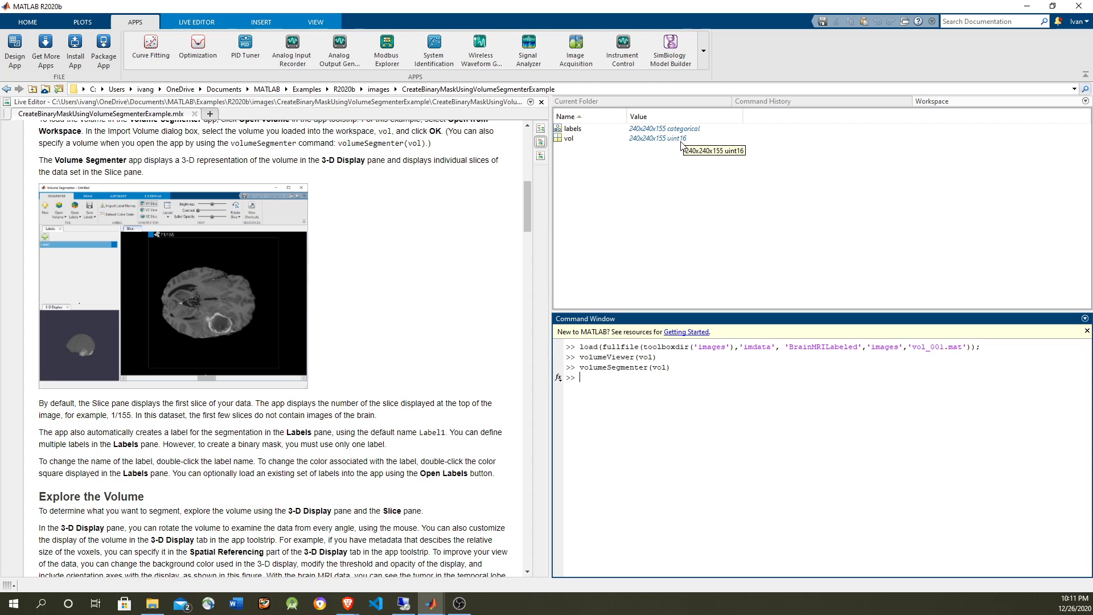
Inspect the vol and labels variables in the workspace.
click(575, 142)
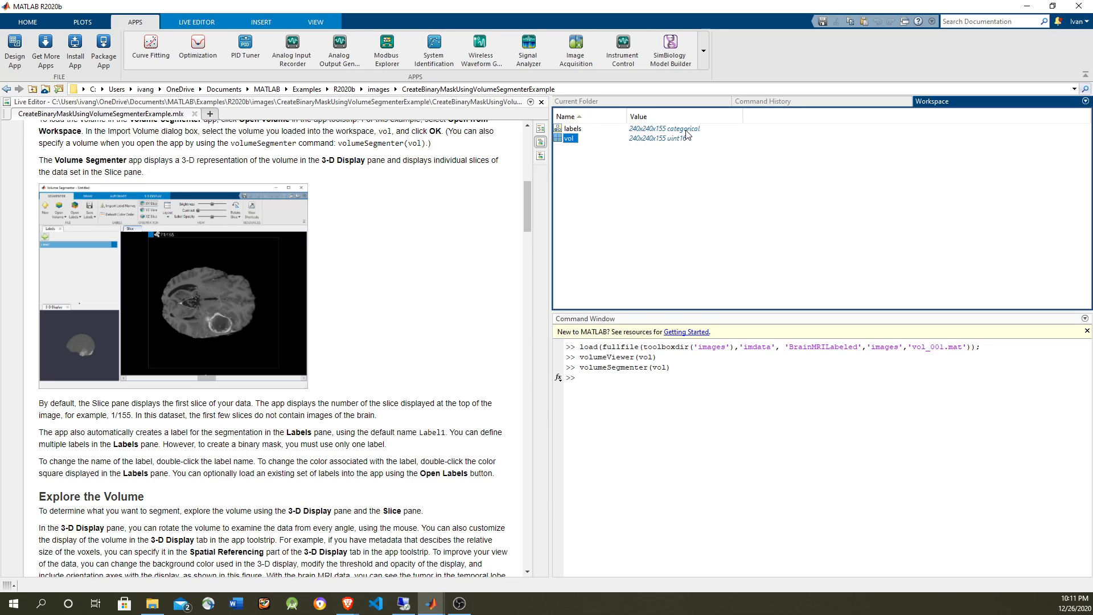
click(581, 130)
click(715, 437)
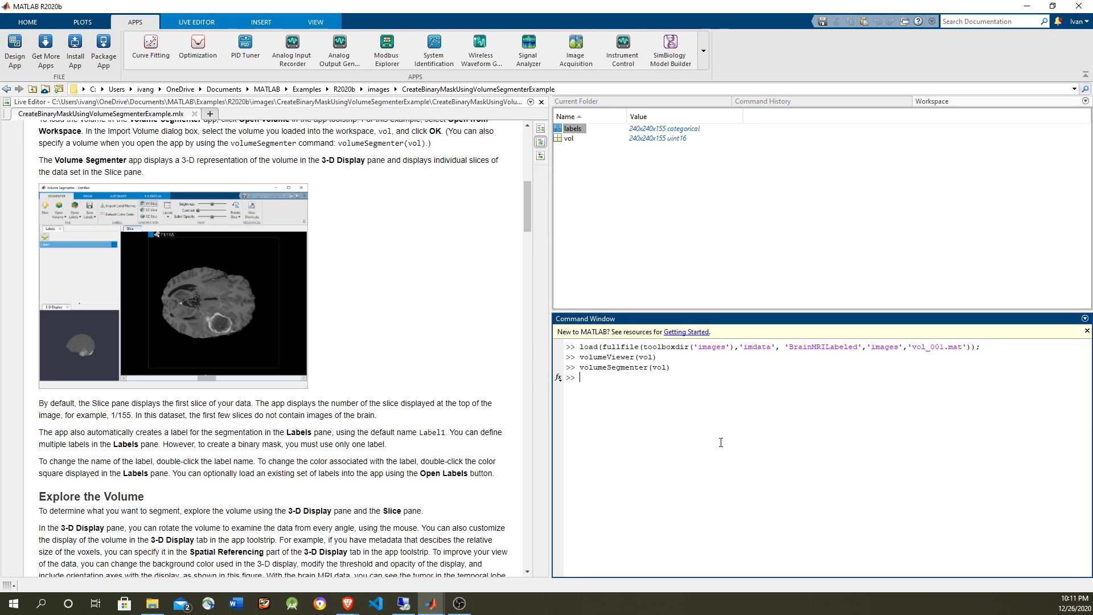
Create a uipanel titled 'Brain with segmentation label' and paste the labelvolshow command at the prompt.
text(panel =)
text(uipanel(figure,'Title','Brain with segmentation label');)
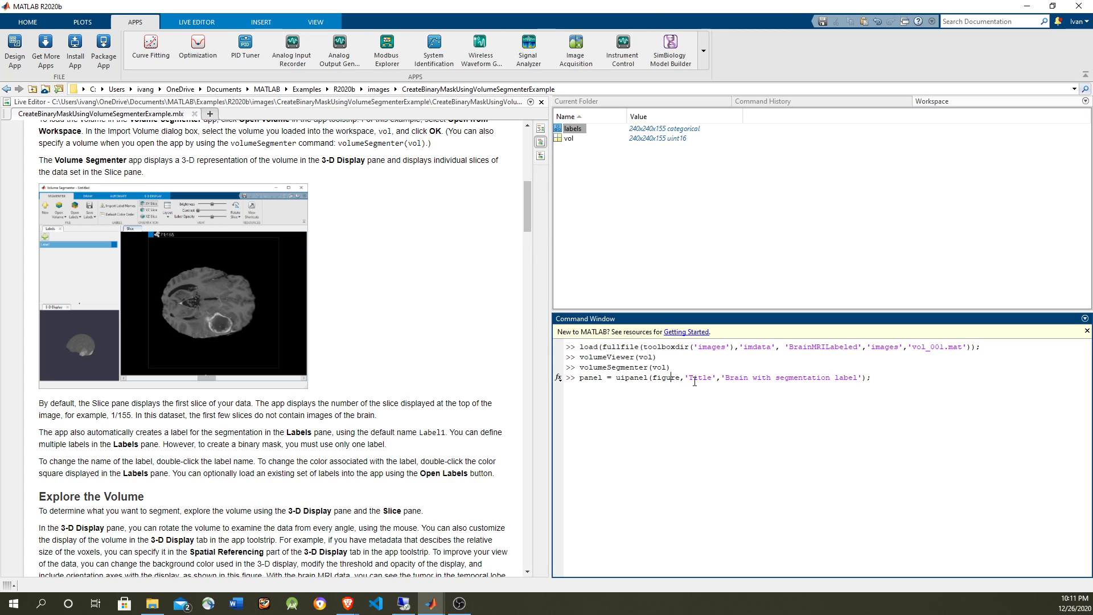
key(Return)
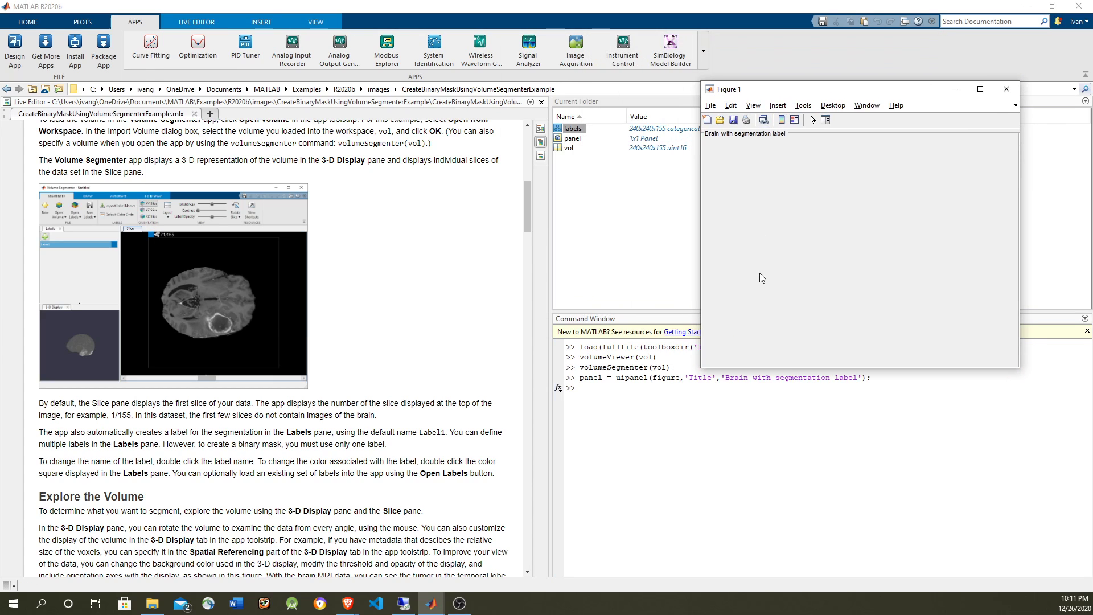
click(730, 475)
text(brainWithLabels = labelvolshow(labels, vol,'Parent',panel,  'LabelColor',[0 0 0;1 0 0],'VolumeThreshold',0.33);)
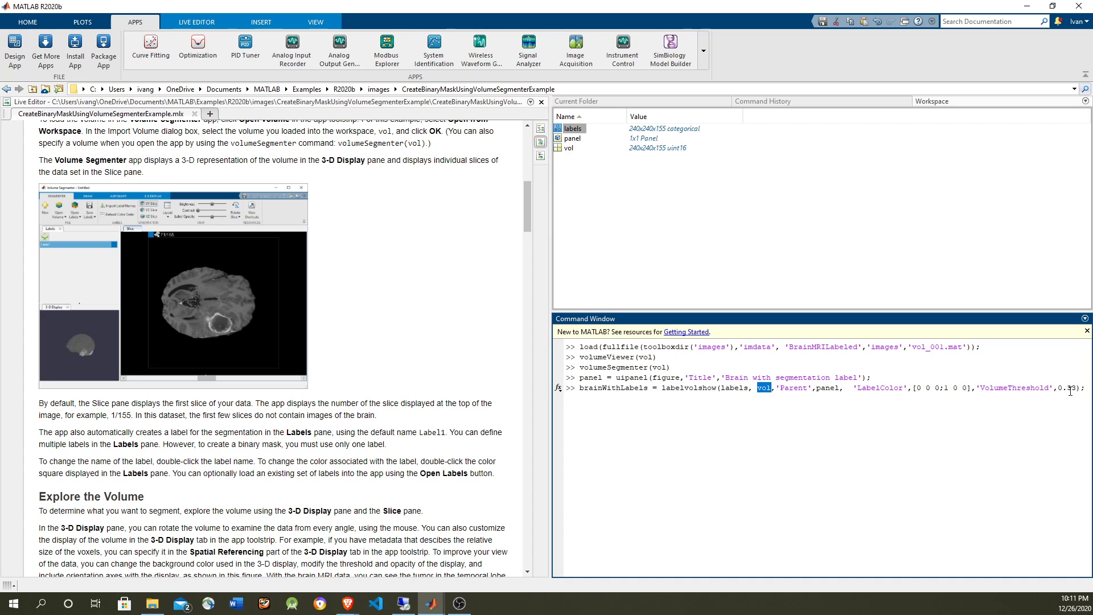
Review the labelvolshow arguments: VolumeThreshold 0.33, red LabelColor, panel and labels.
drag(1075, 388, 975, 388)
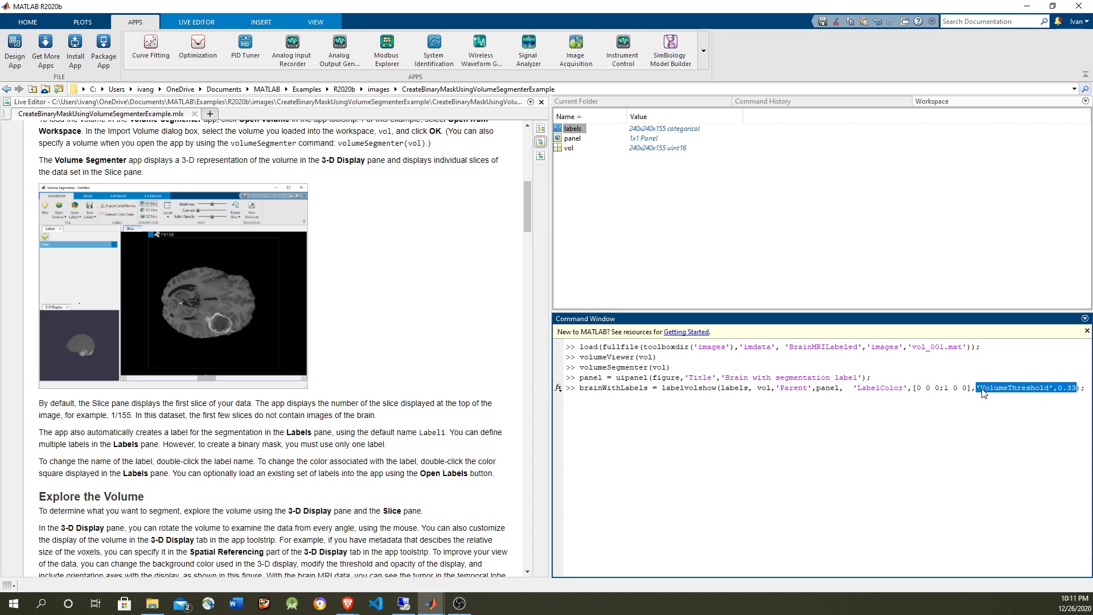
click(971, 388)
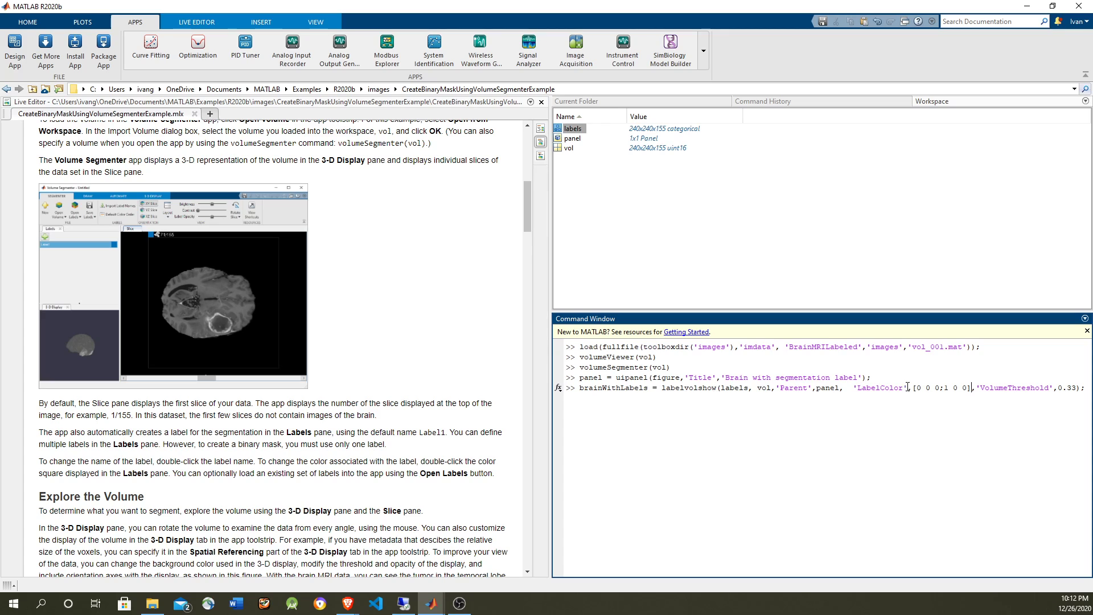
drag(913, 388, 968, 387)
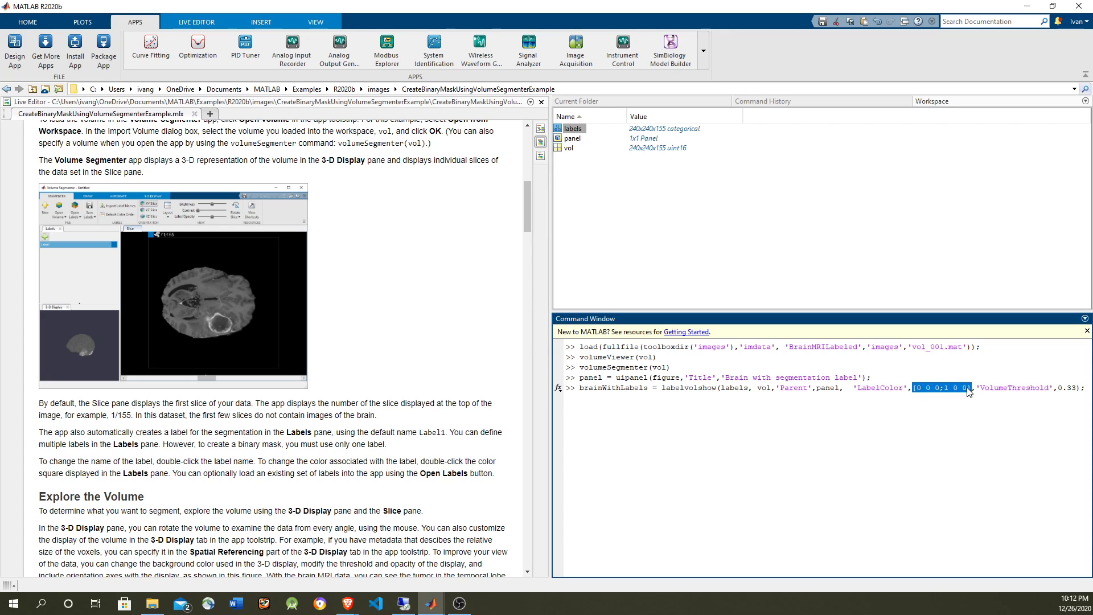
click(968, 388)
double_click(823, 390)
key(Return)
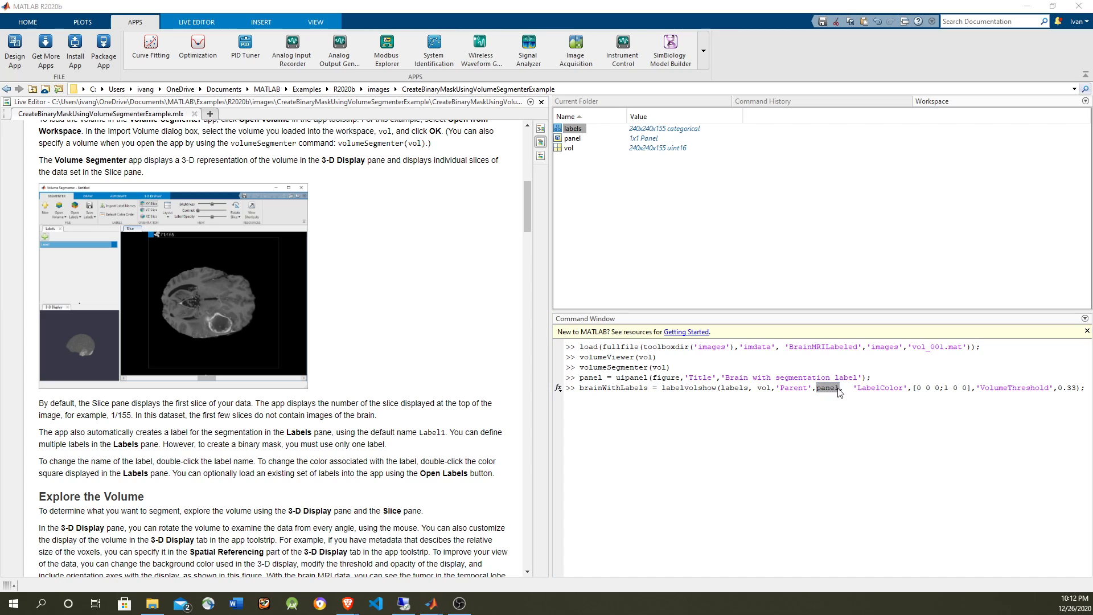
click(823, 413)
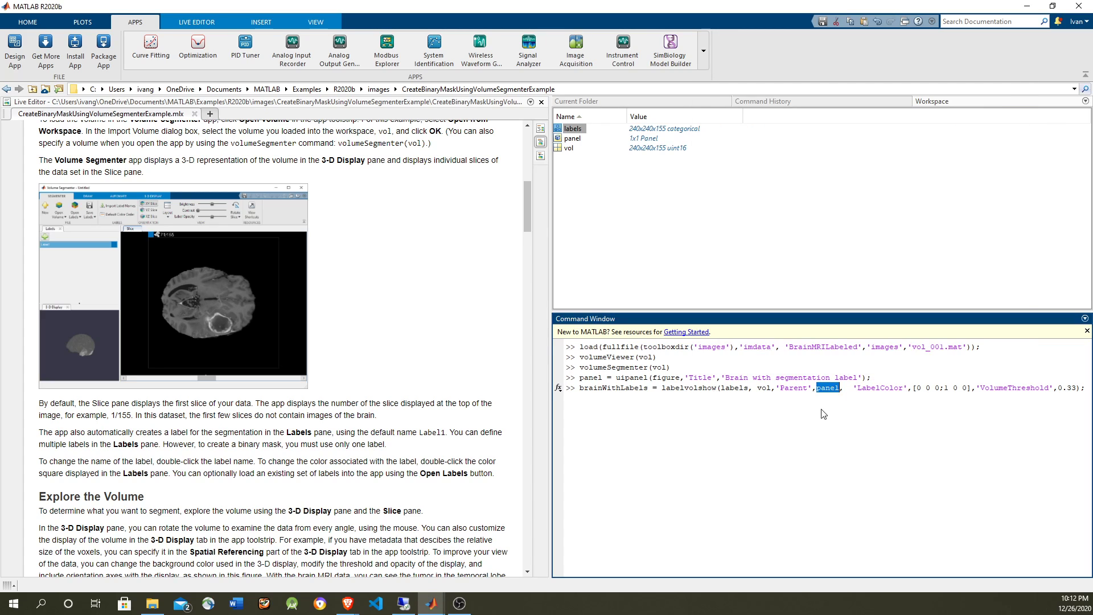
click(752, 393)
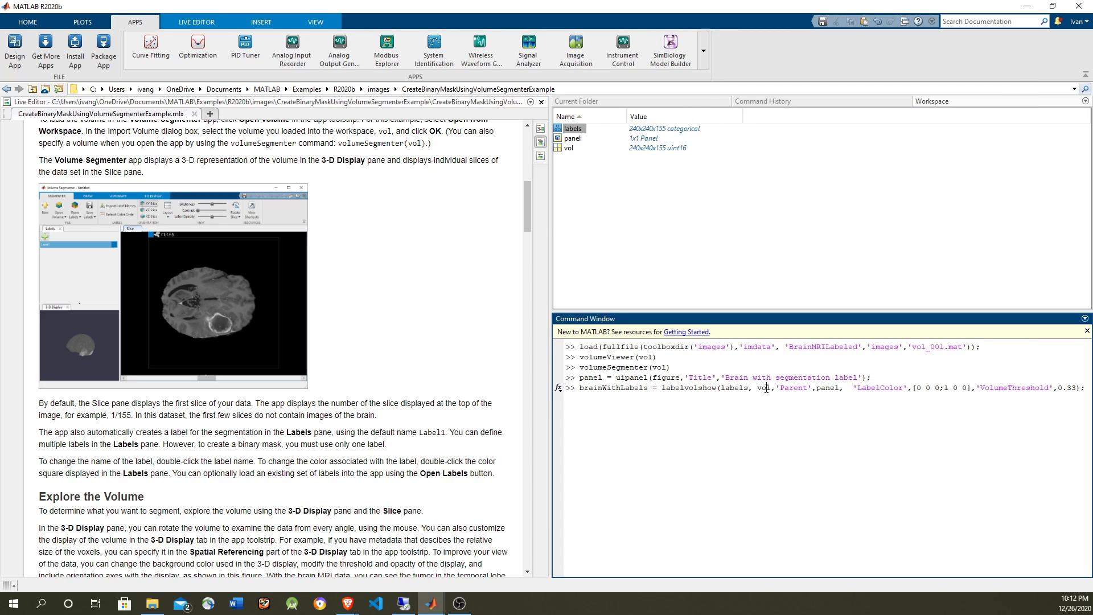
double_click(738, 389)
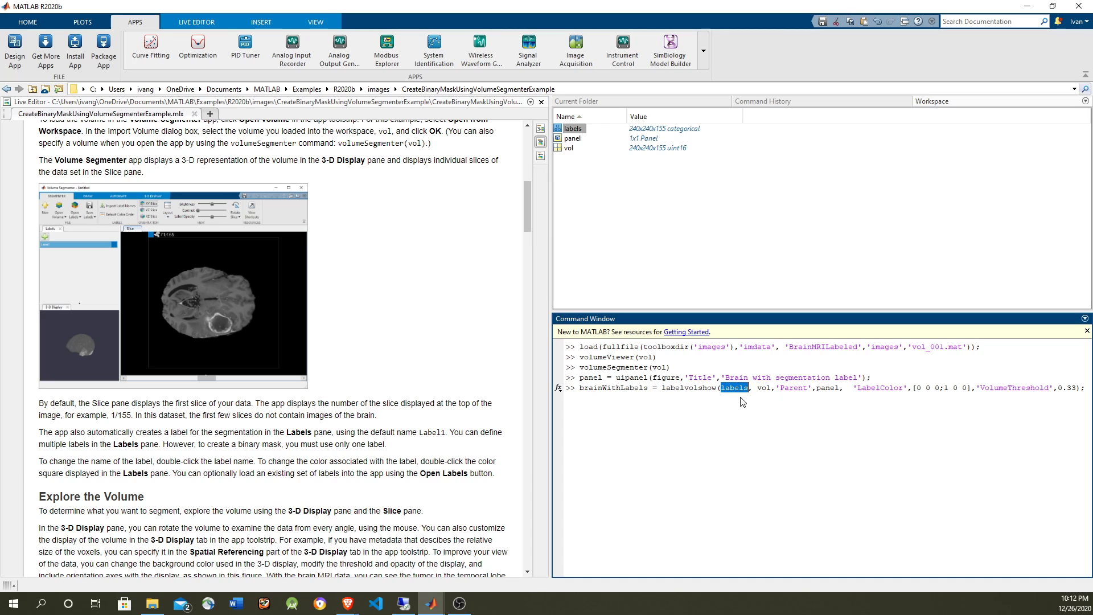
click(1088, 392)
Run labelvolshow, maximize Figure 1, rotate the brain to view from behind, and zoom in.
key(Return)
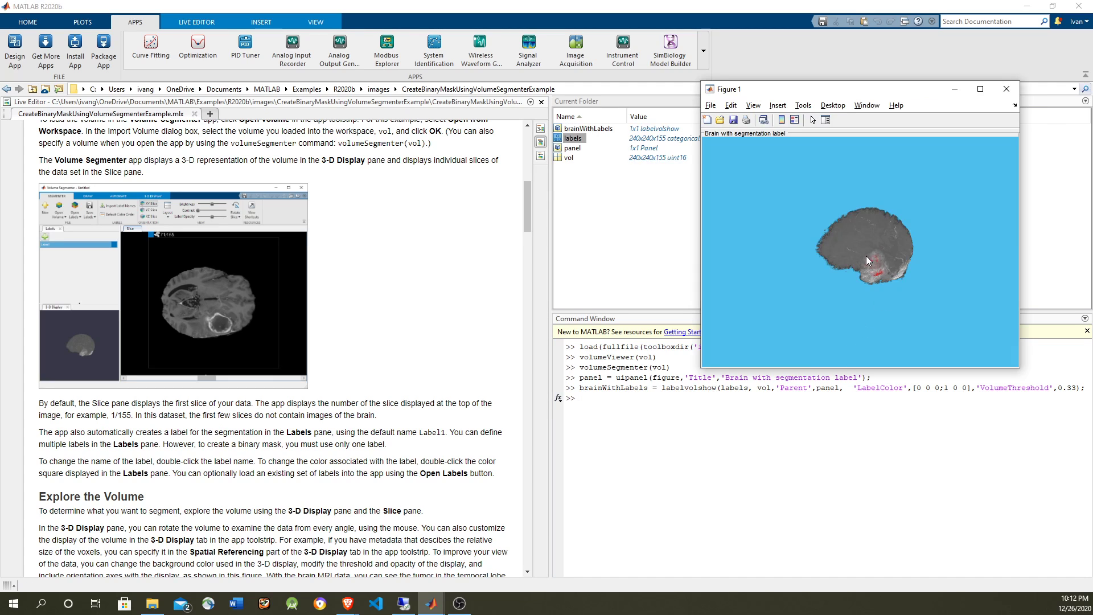
click(980, 89)
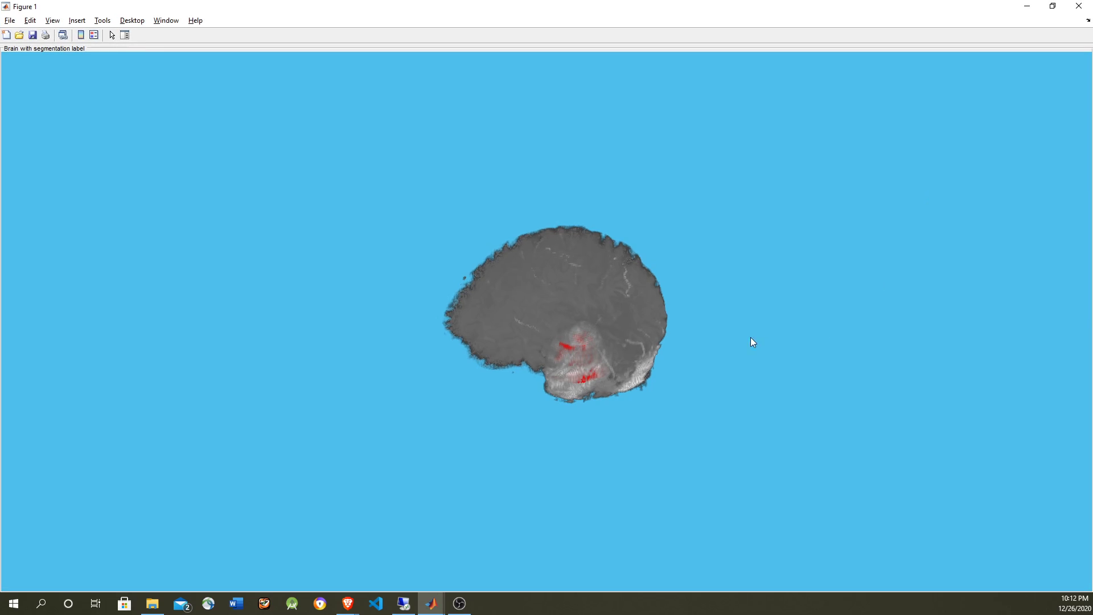
drag(585, 369, 545, 329)
scroll(579, 305, up, 2)
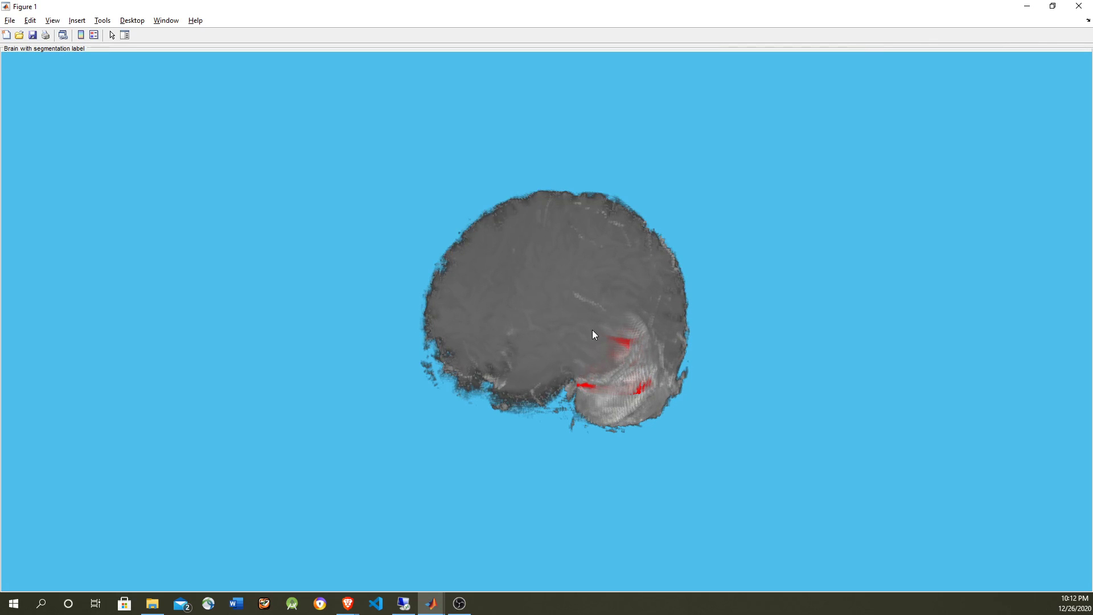